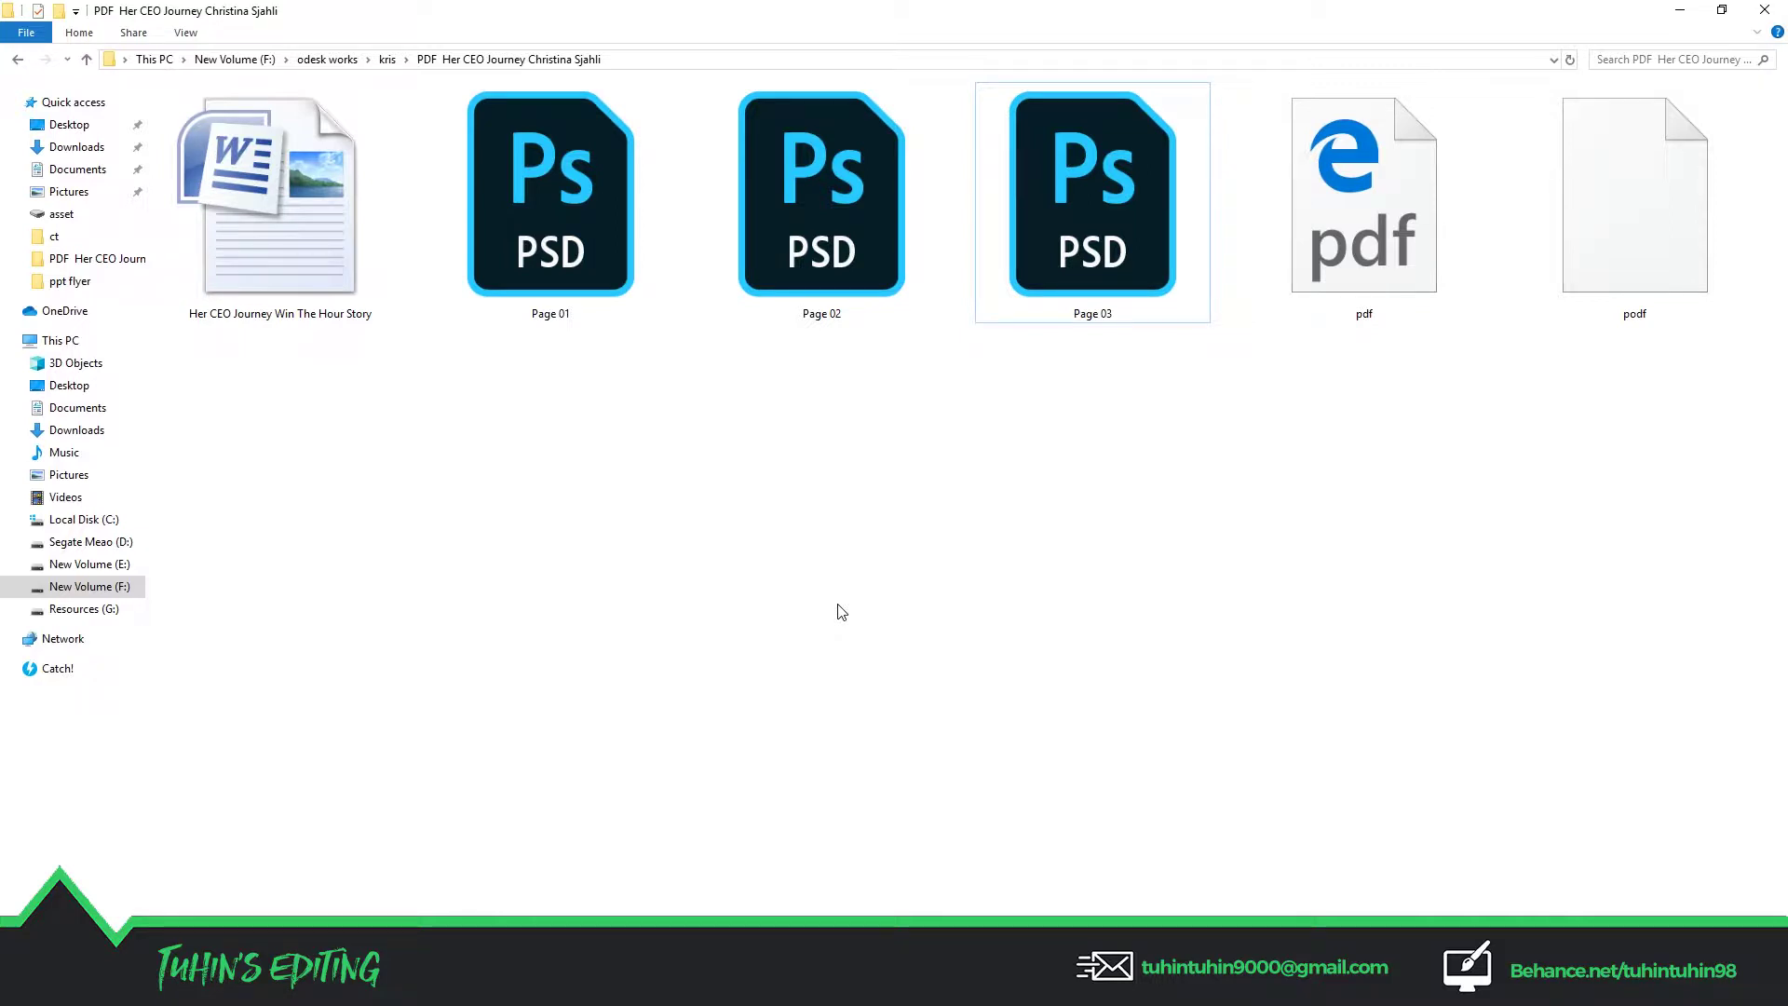
Open Page 01.psd in Photoshop, dismiss the Missing Fonts warning, and close it
double_click(543, 270)
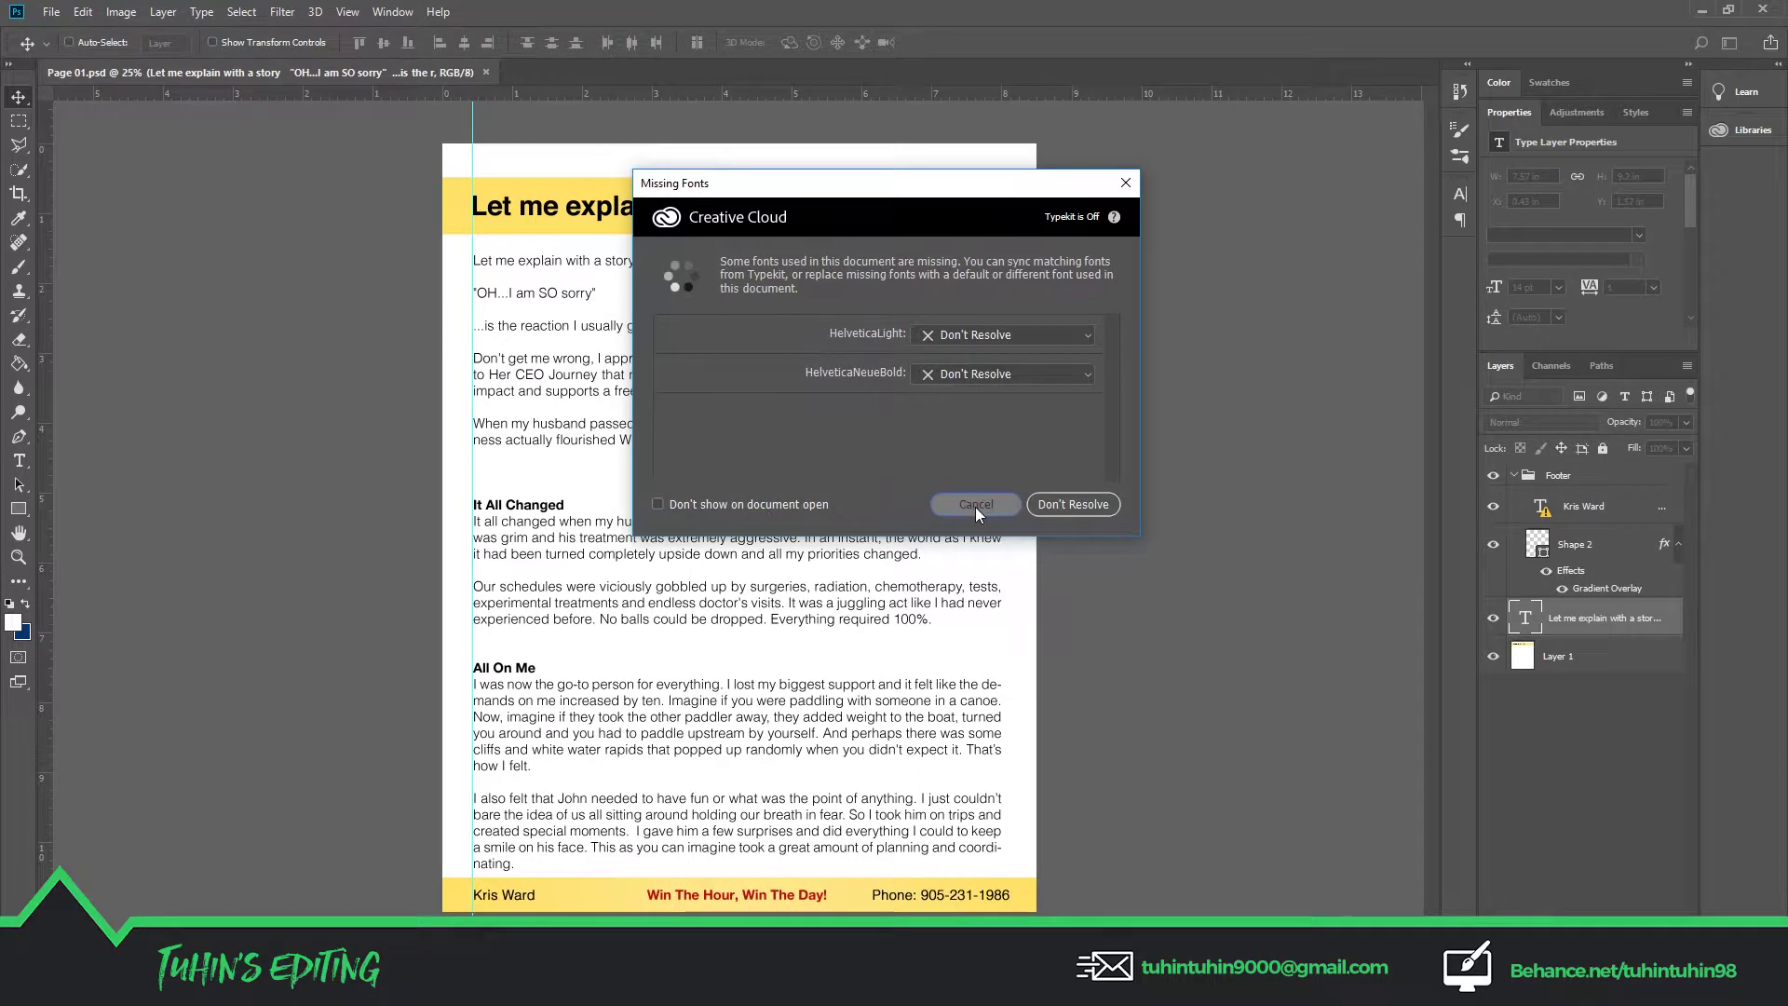
click(976, 504)
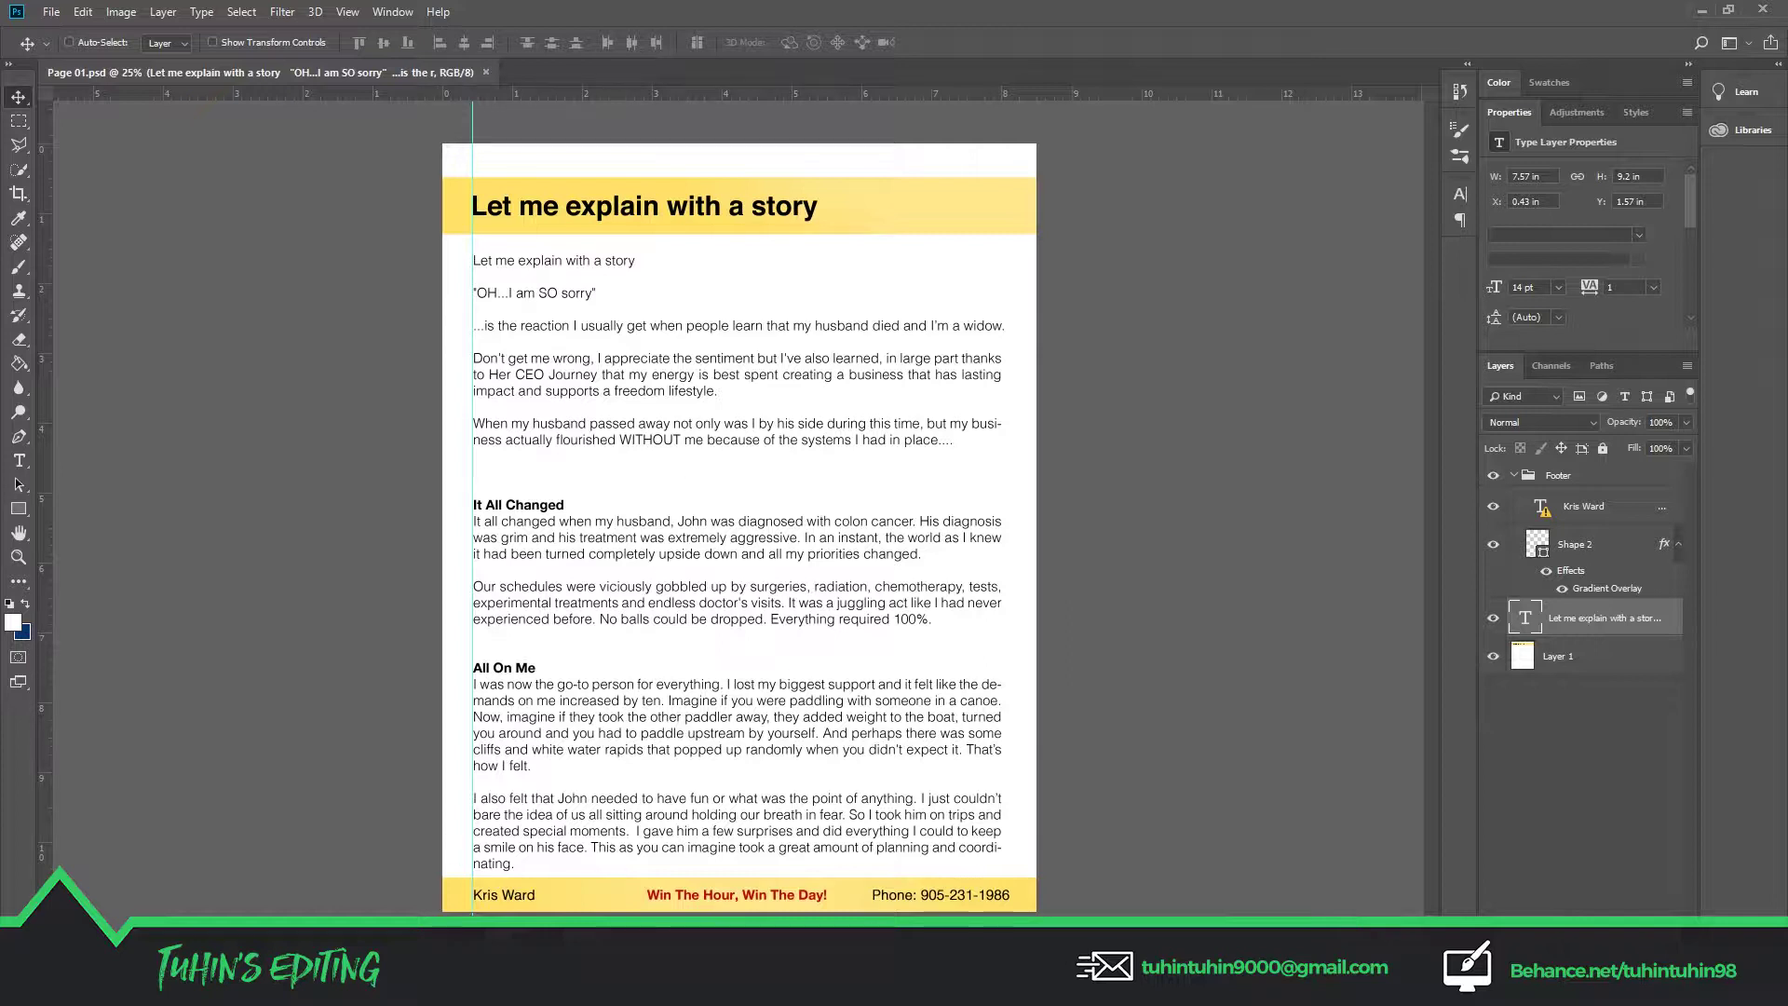
click(486, 74)
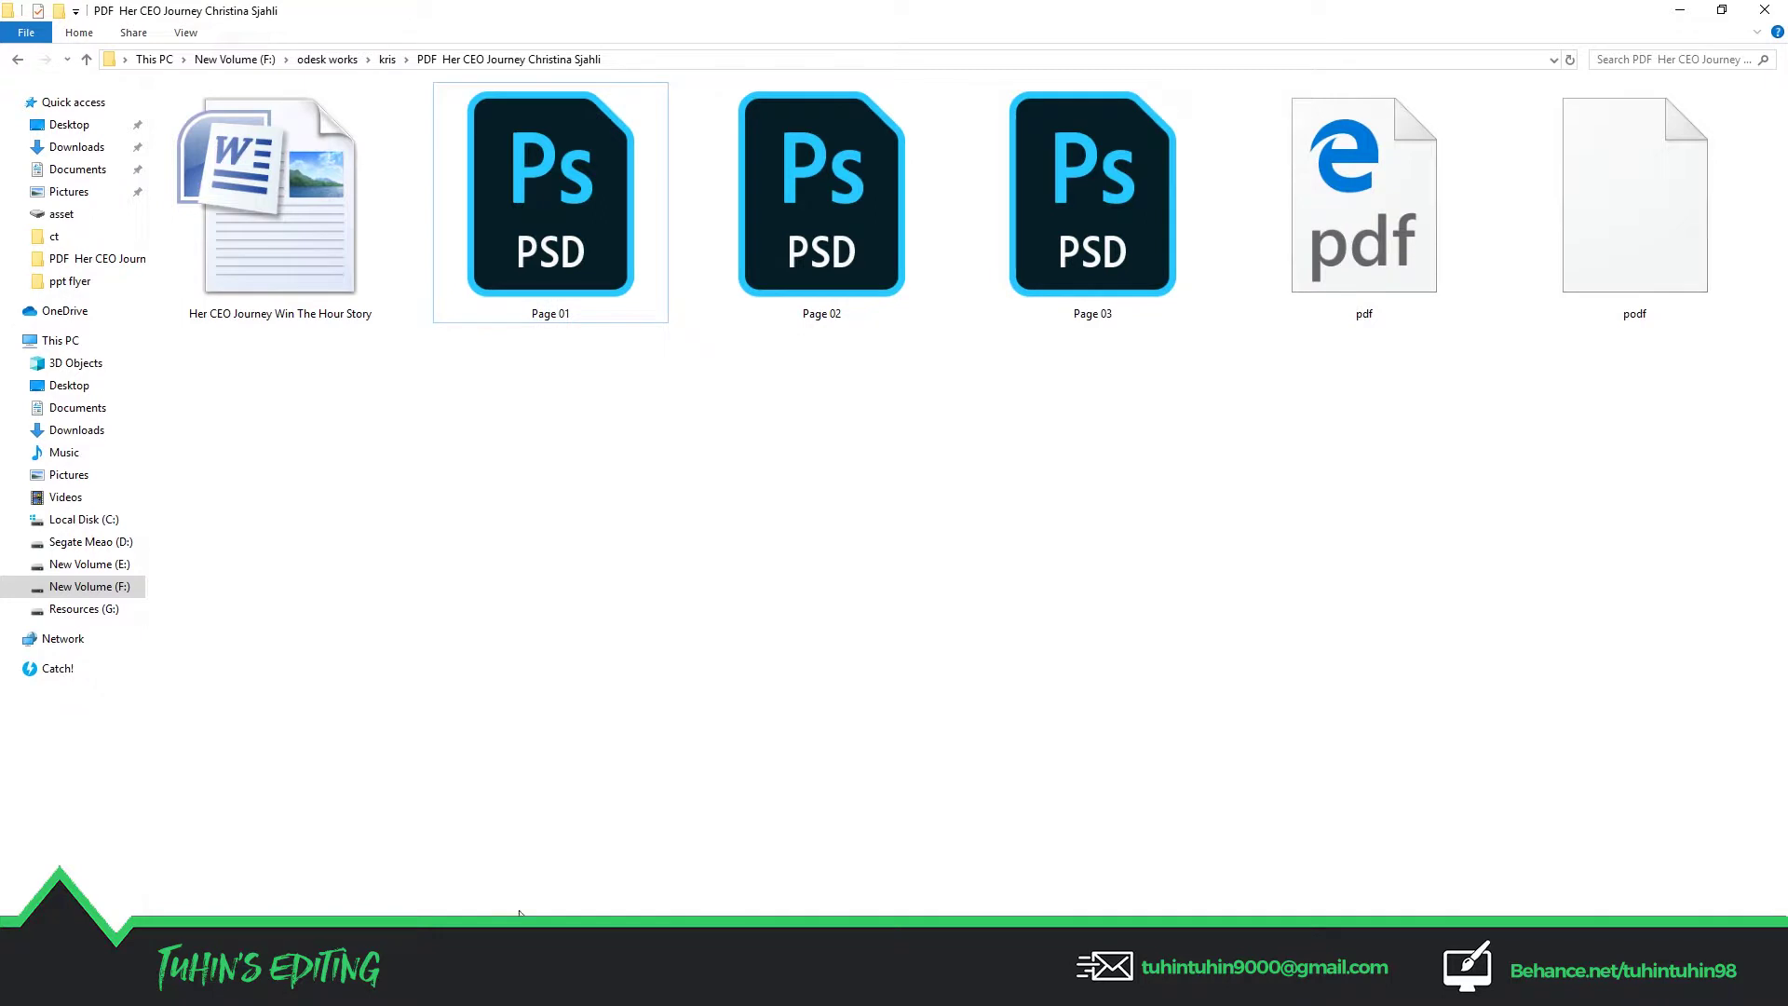
Reopen Page 01 and confirm its image size is 8.5 × 11 in at 300 ppi, leaving it unchanged
drag(550, 238, 650, 540)
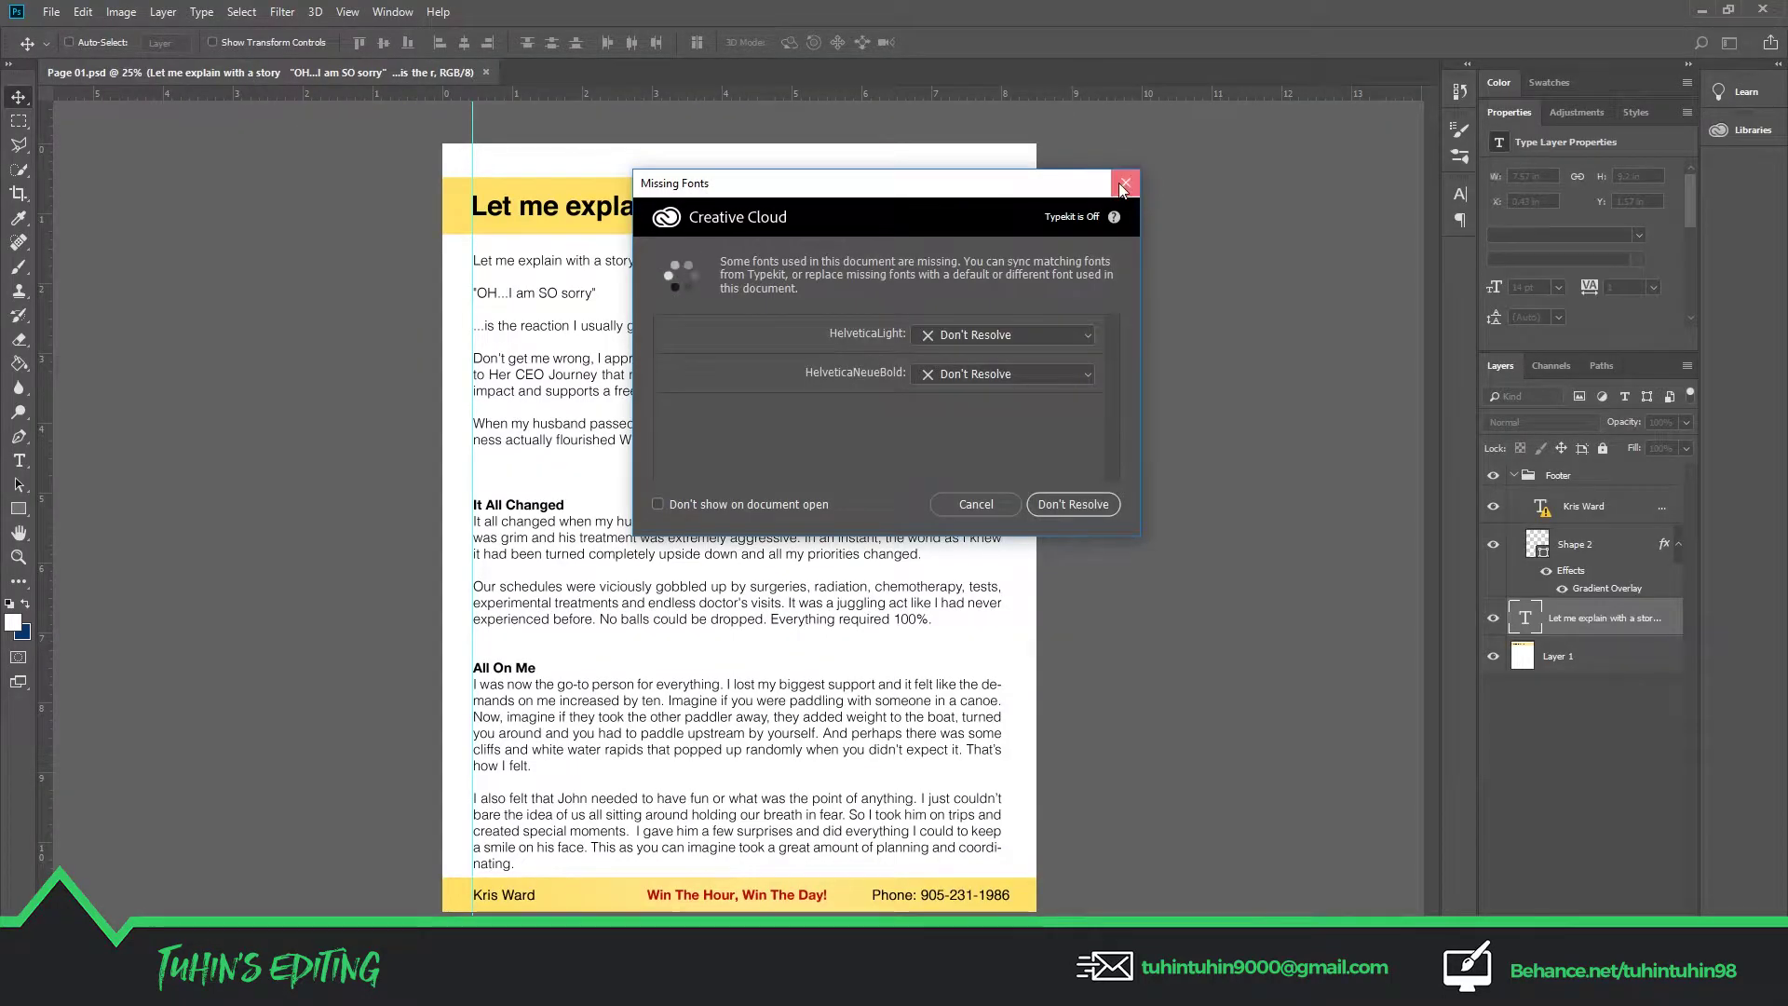
click(1126, 183)
click(121, 11)
click(147, 152)
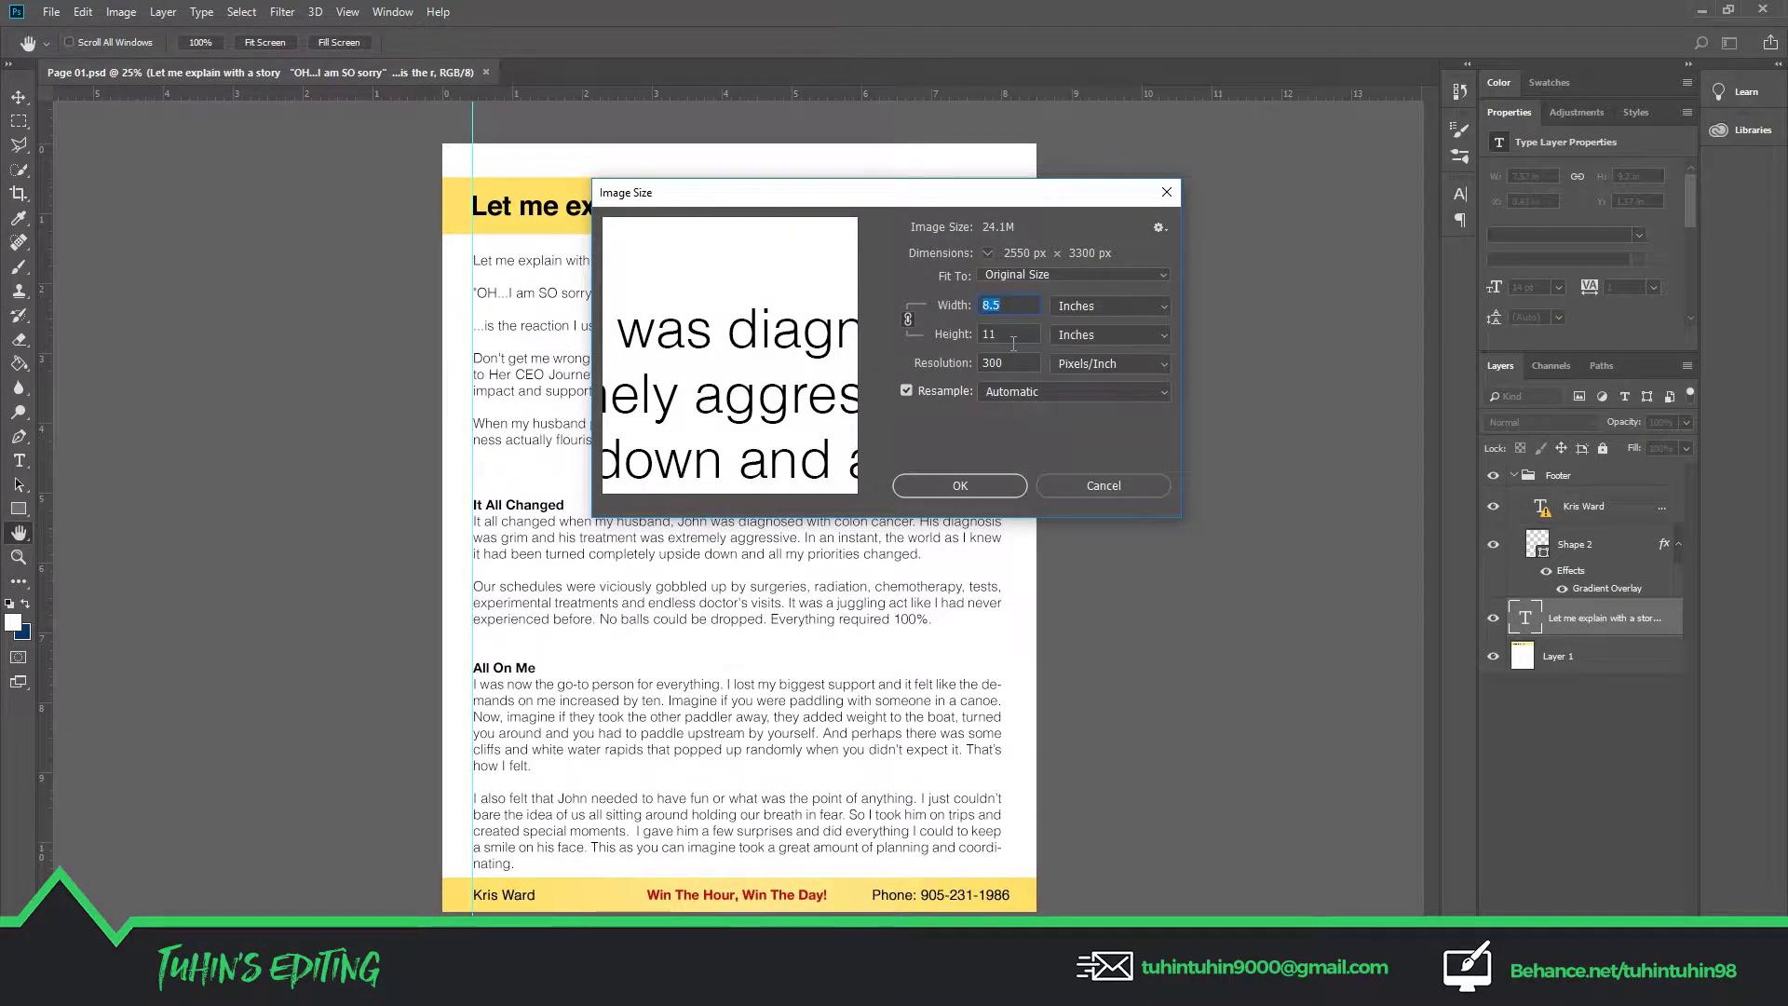
click(1097, 486)
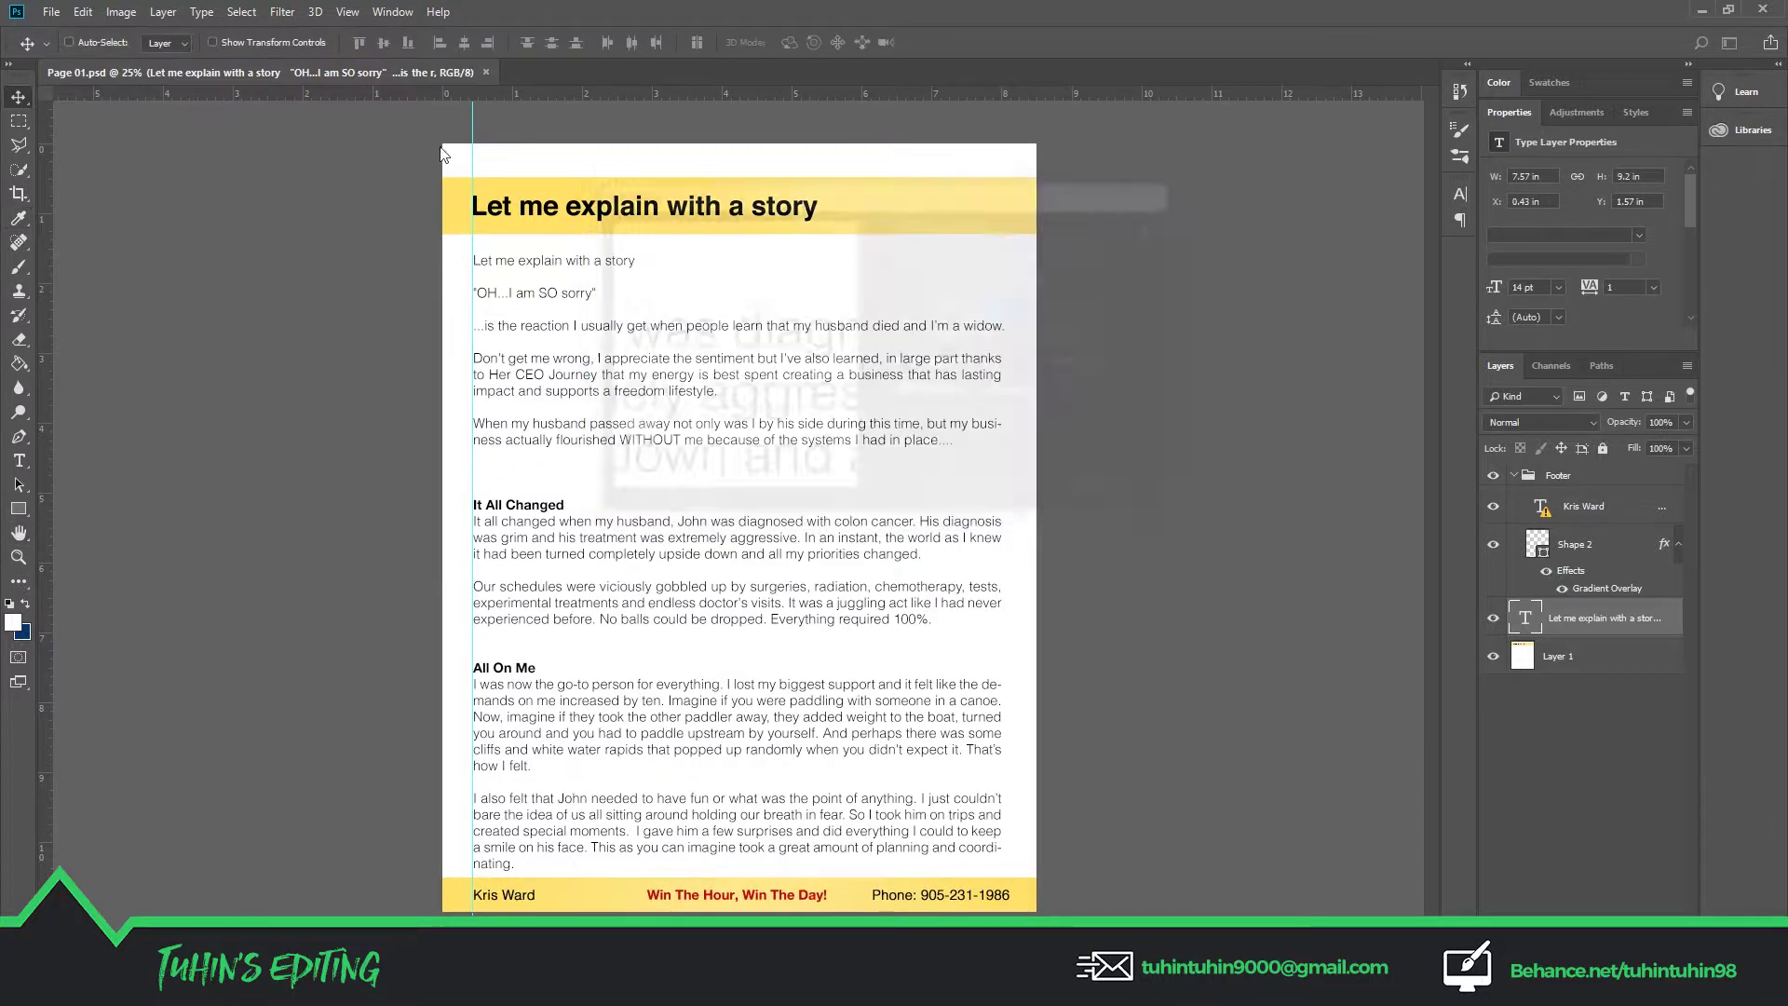
Close Page 01 and create a new single-page 8.5 × 11 in InDesign document in inches
click(486, 72)
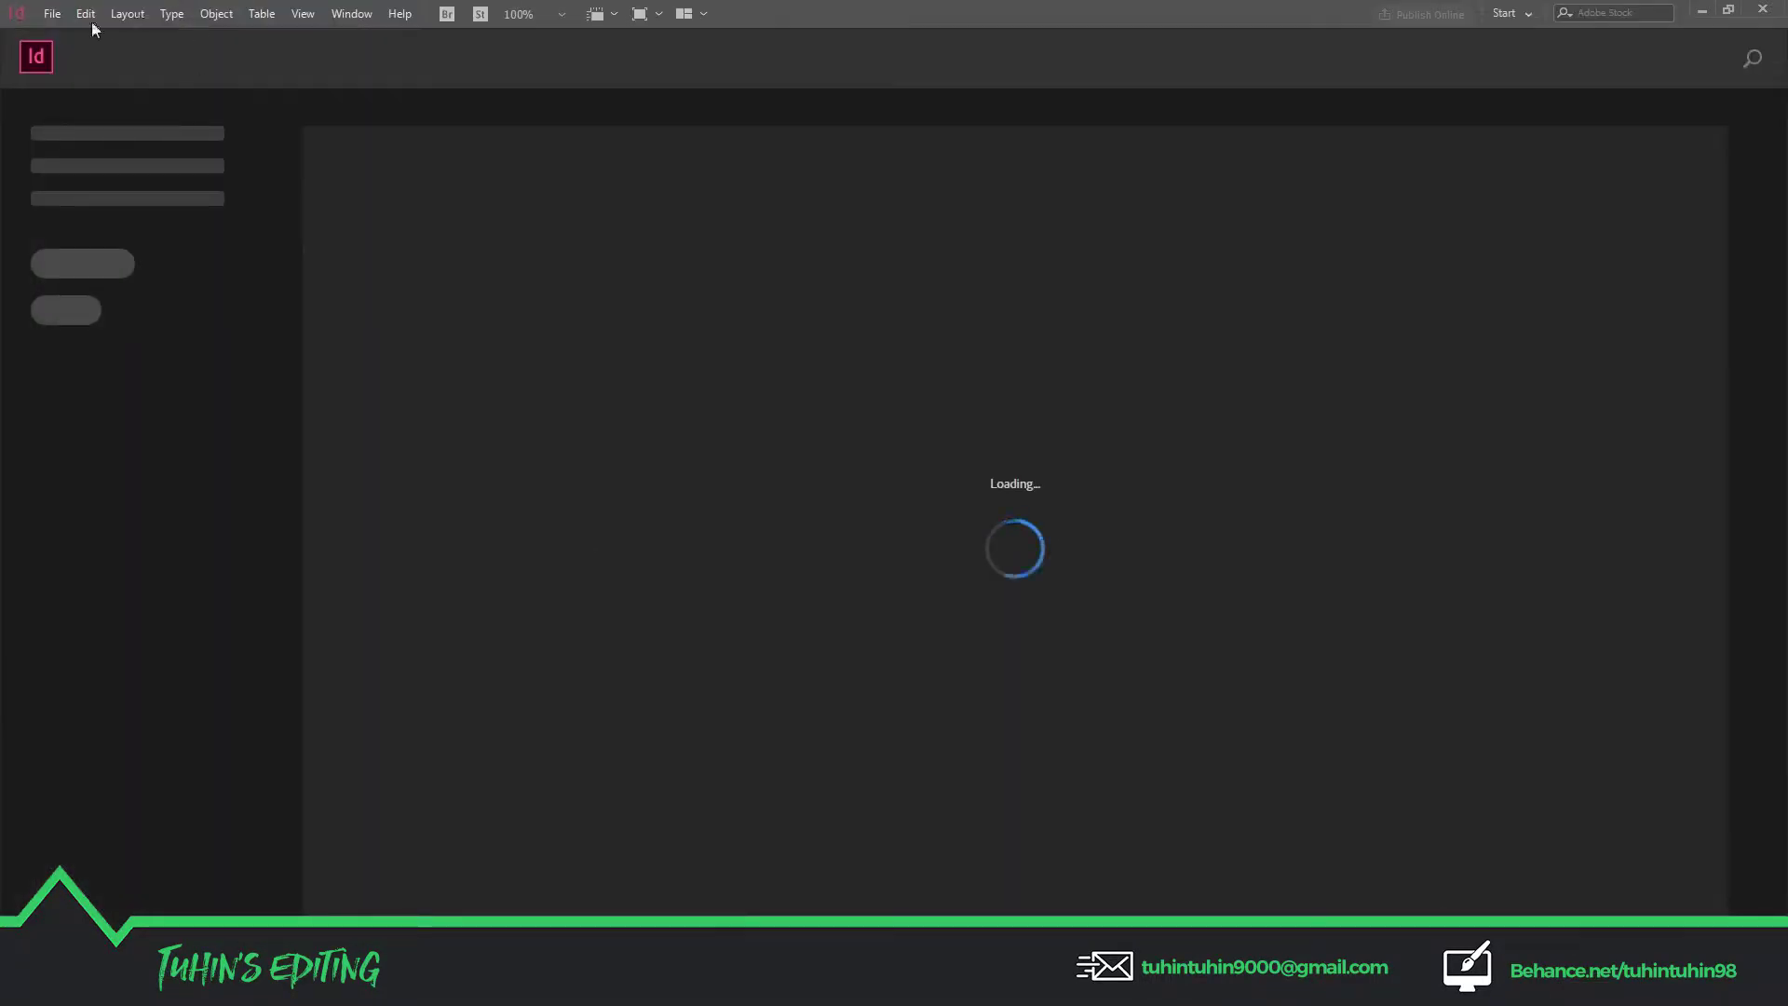
click(53, 15)
mouse_move(186, 35)
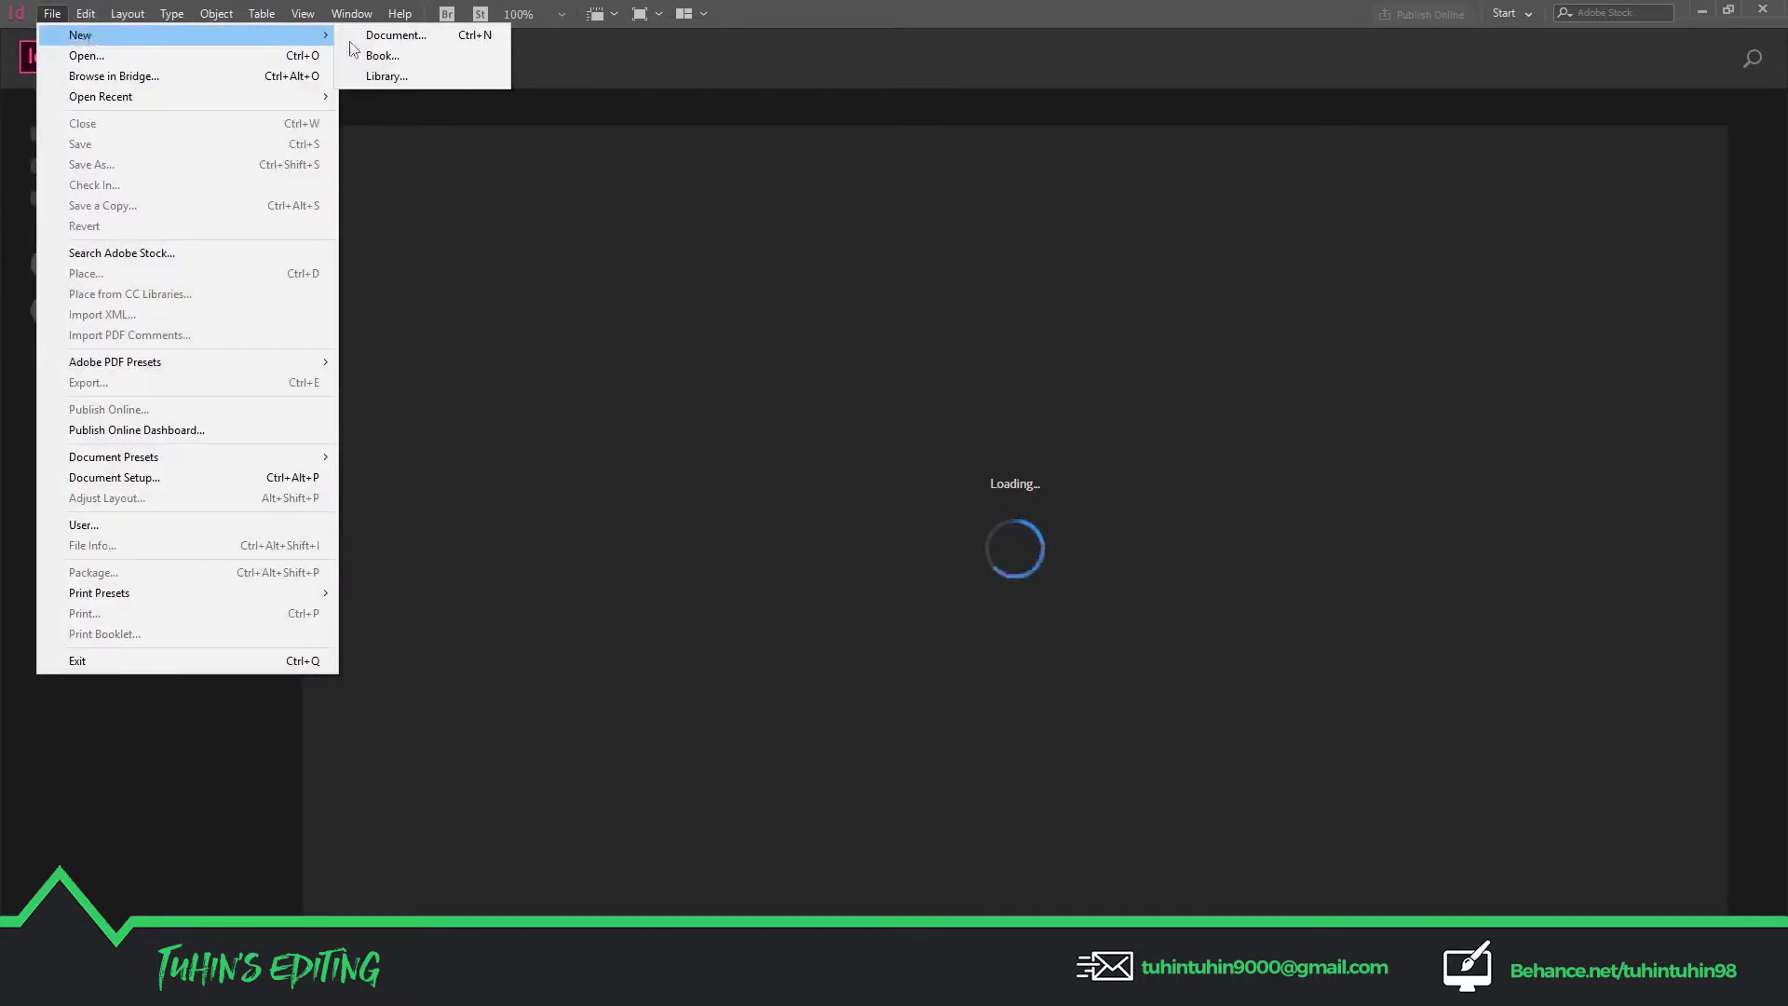
click(410, 34)
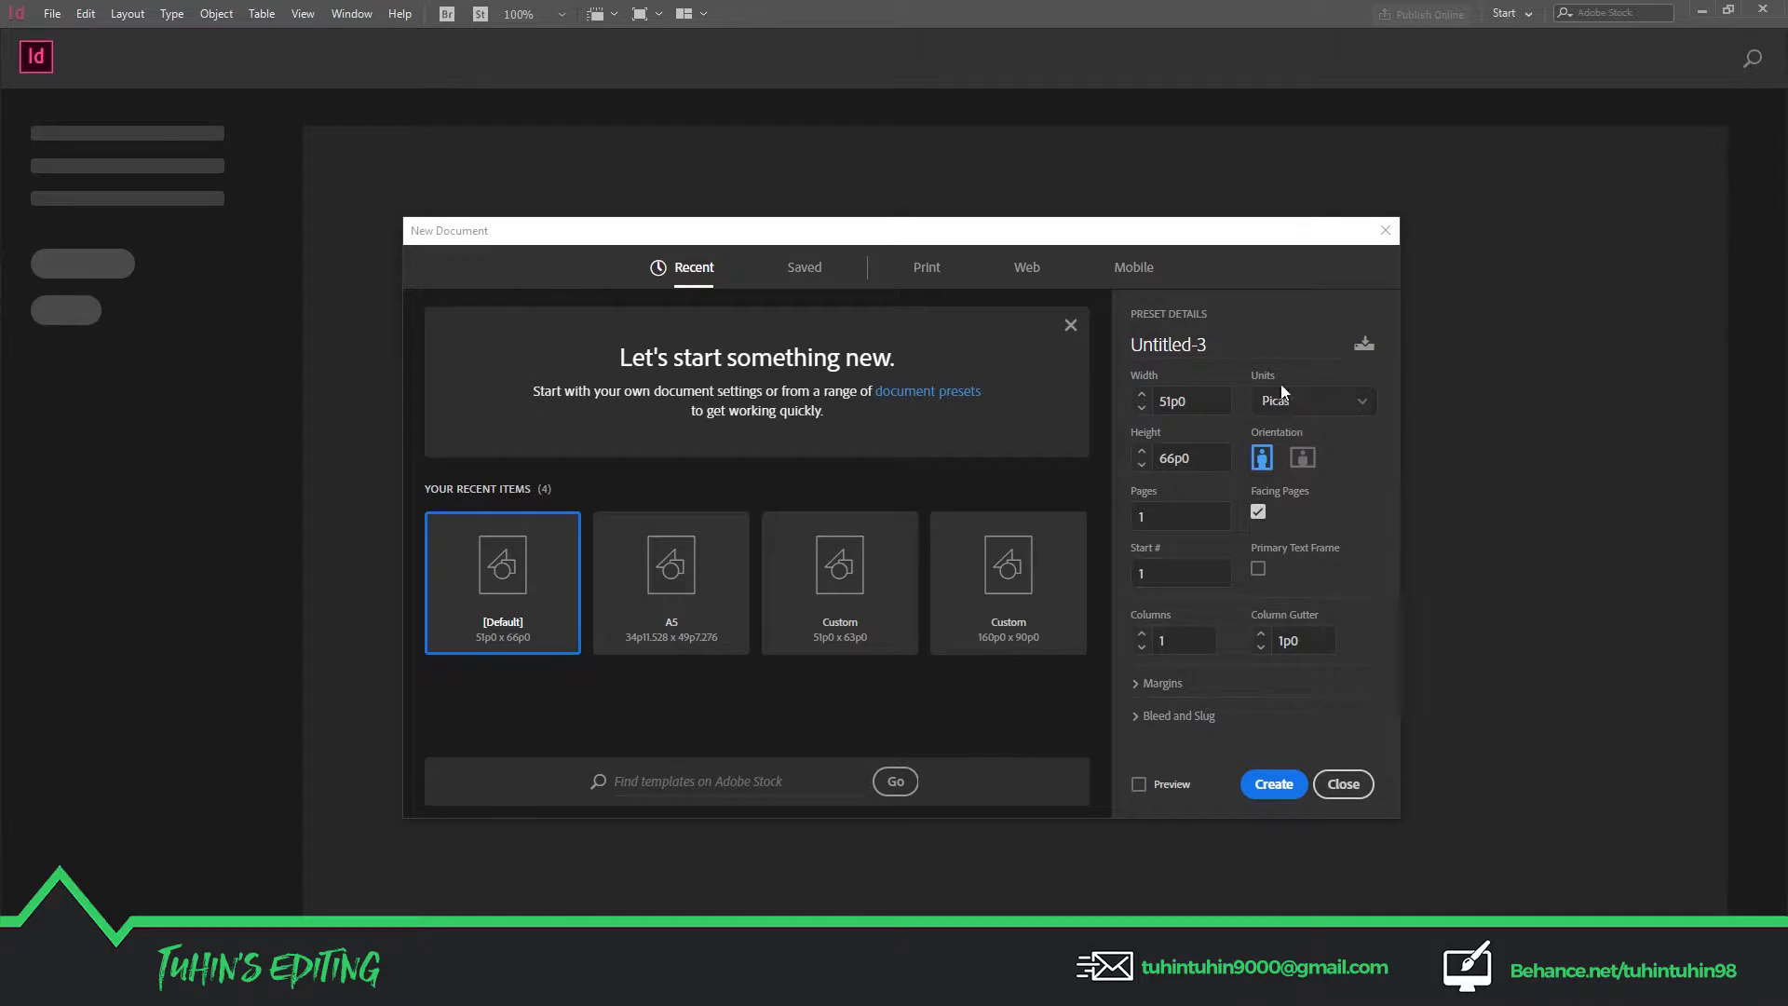
click(1338, 404)
click(1321, 498)
click(1274, 785)
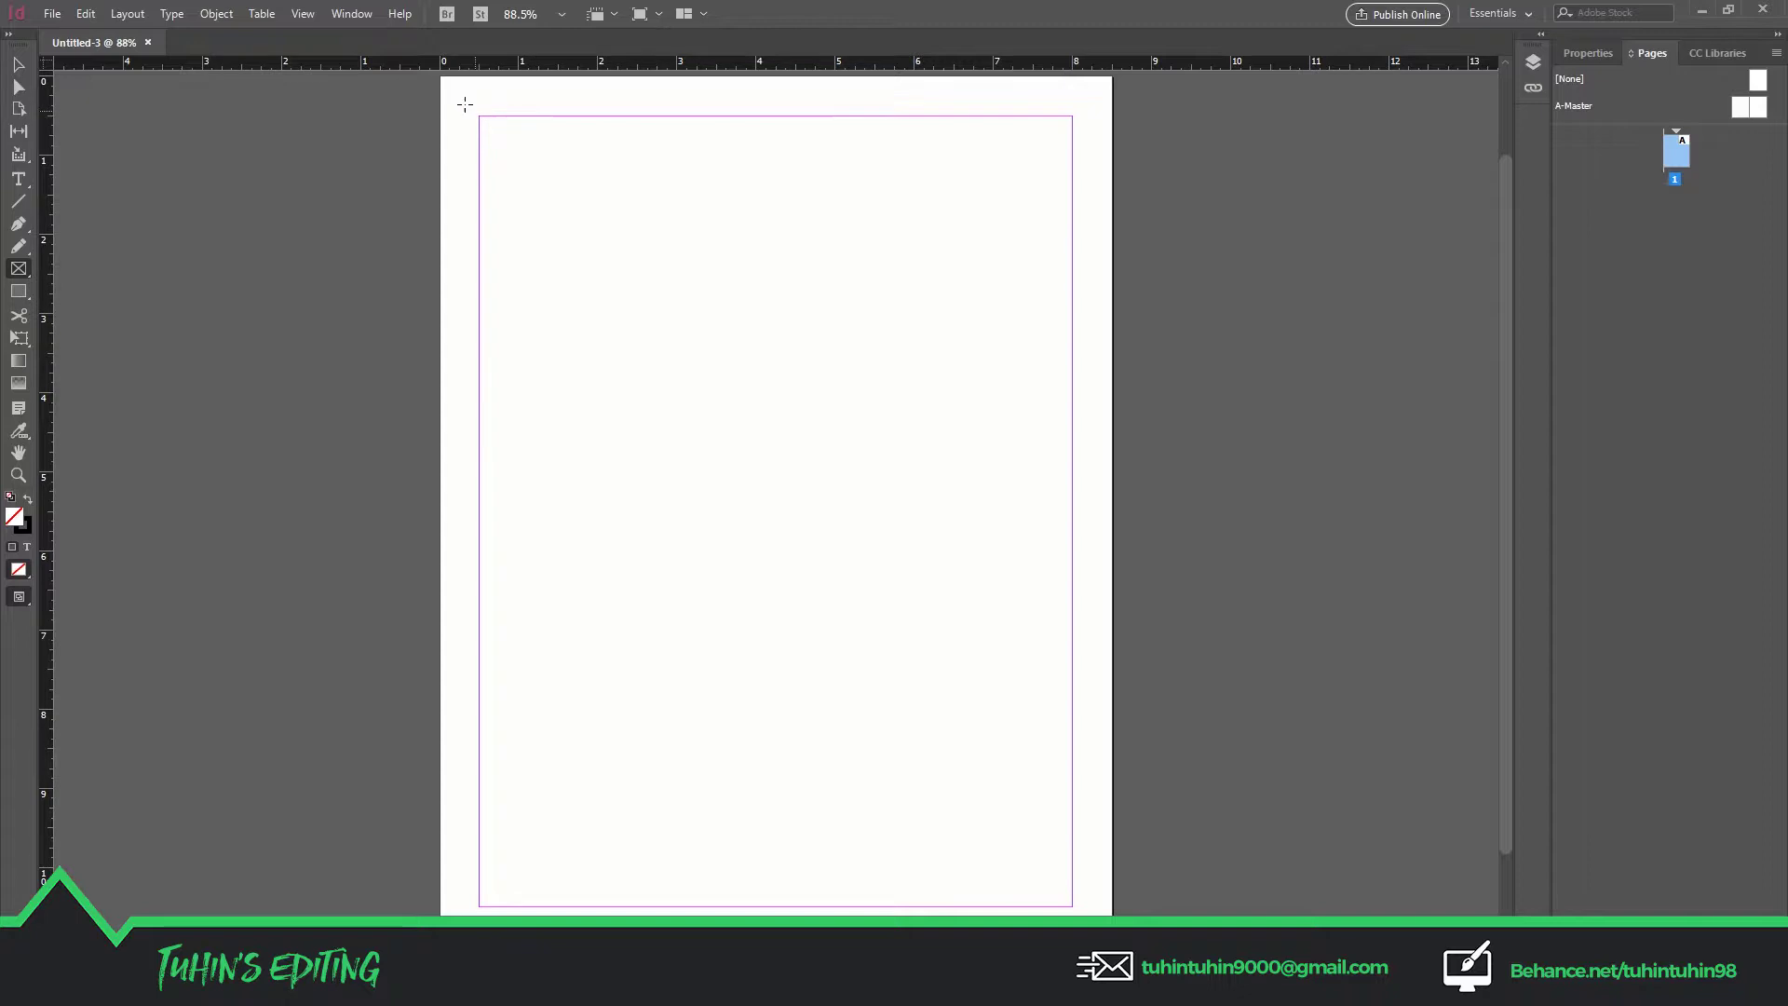
Draw a frame covering all of page 1 and drag Page 01.psd from Explorer into it
drag(441, 76, 1097, 913)
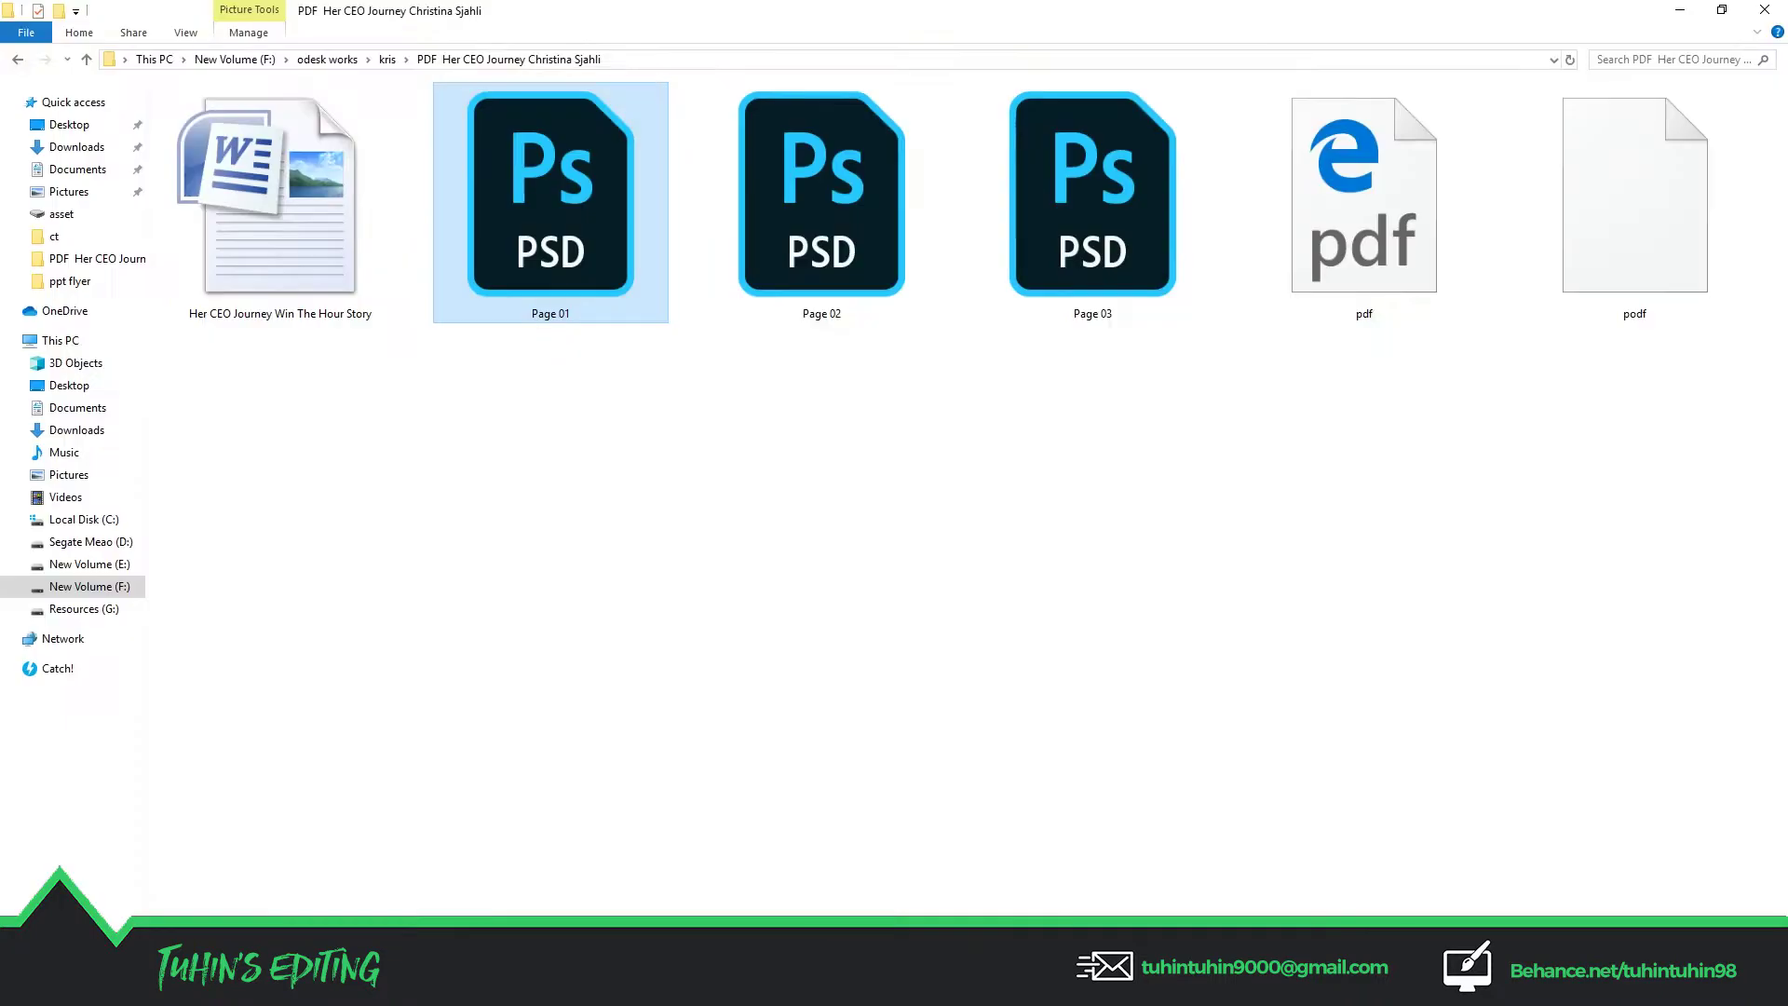
click(517, 279)
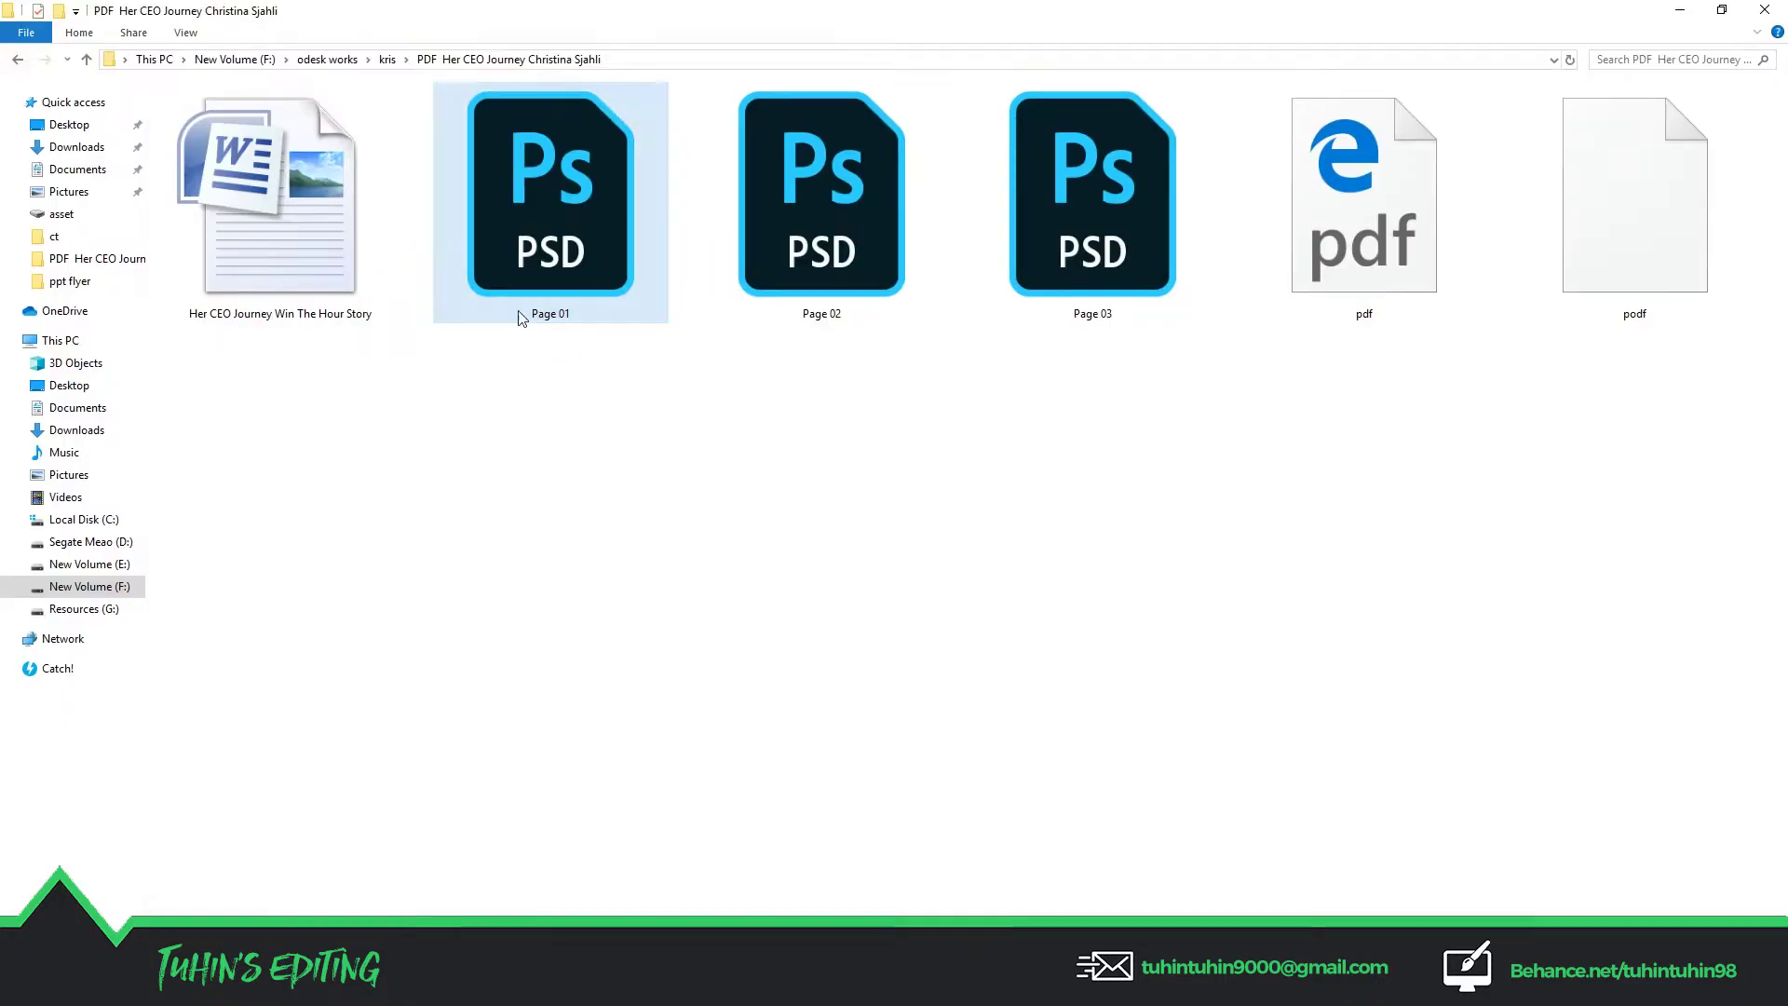
drag(511, 267, 438, 978)
drag(442, 904, 790, 533)
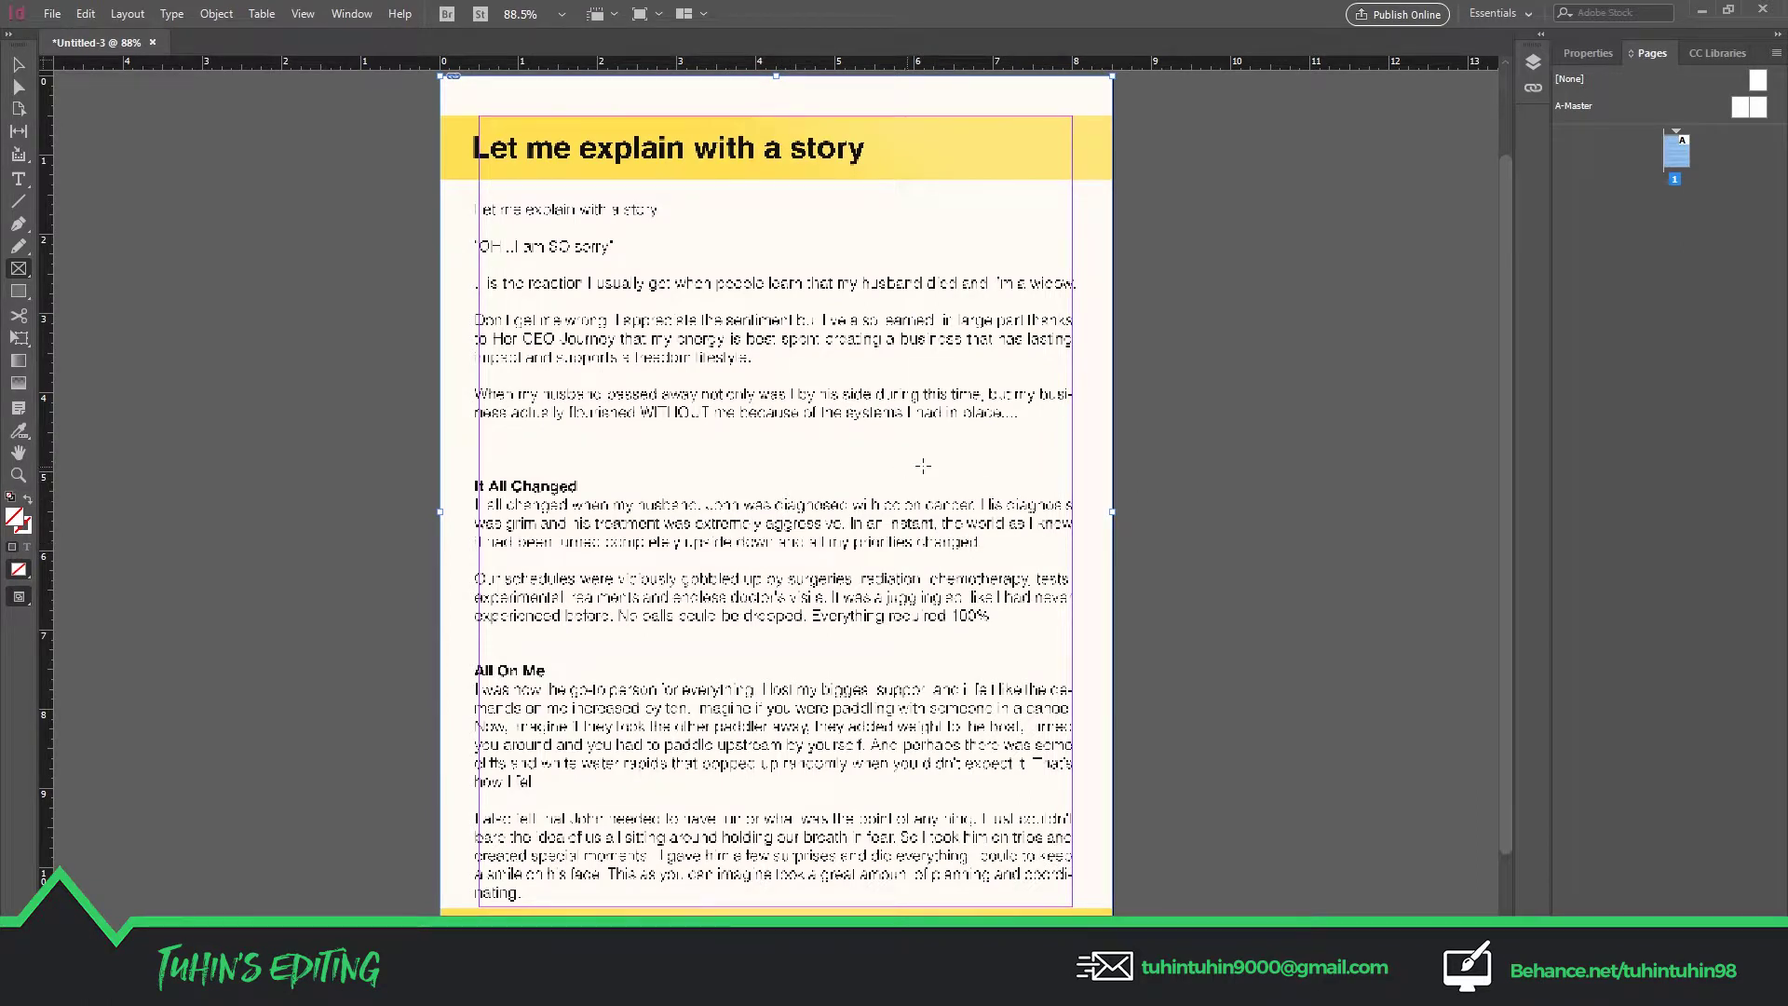
Insert two new pages from the Pages panel so the document has pages 2 and 3
right_click(1690, 216)
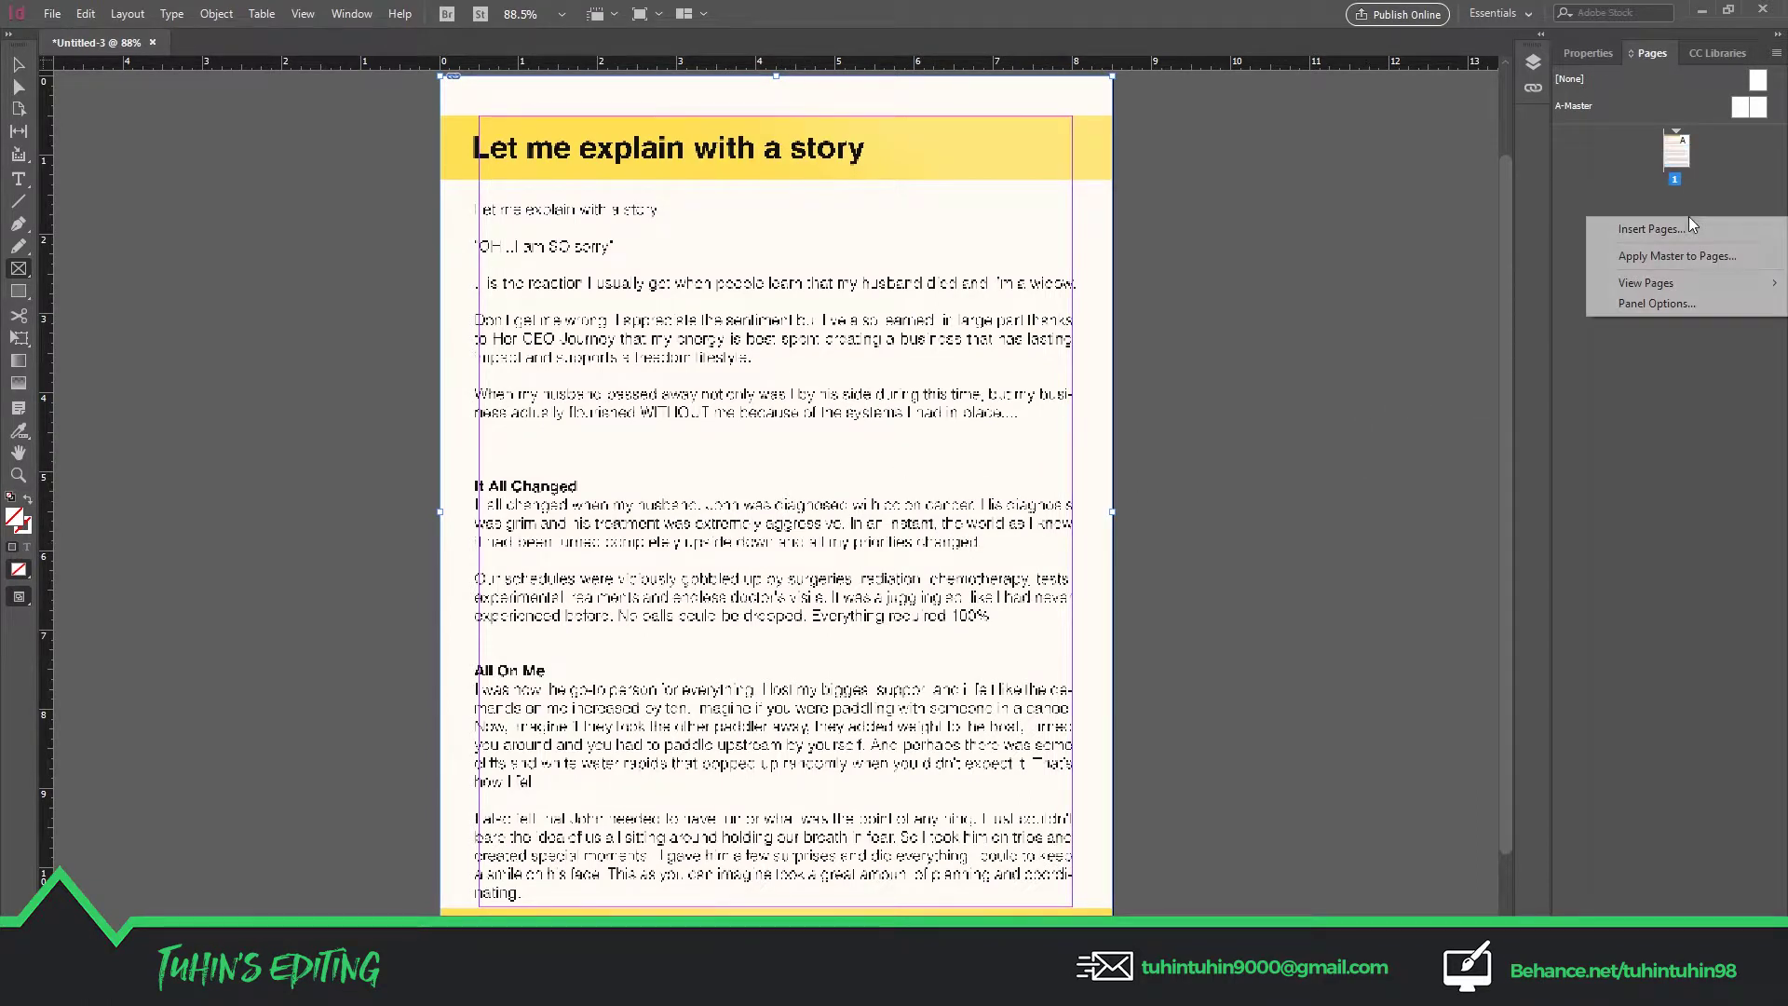
click(1684, 238)
key(Return)
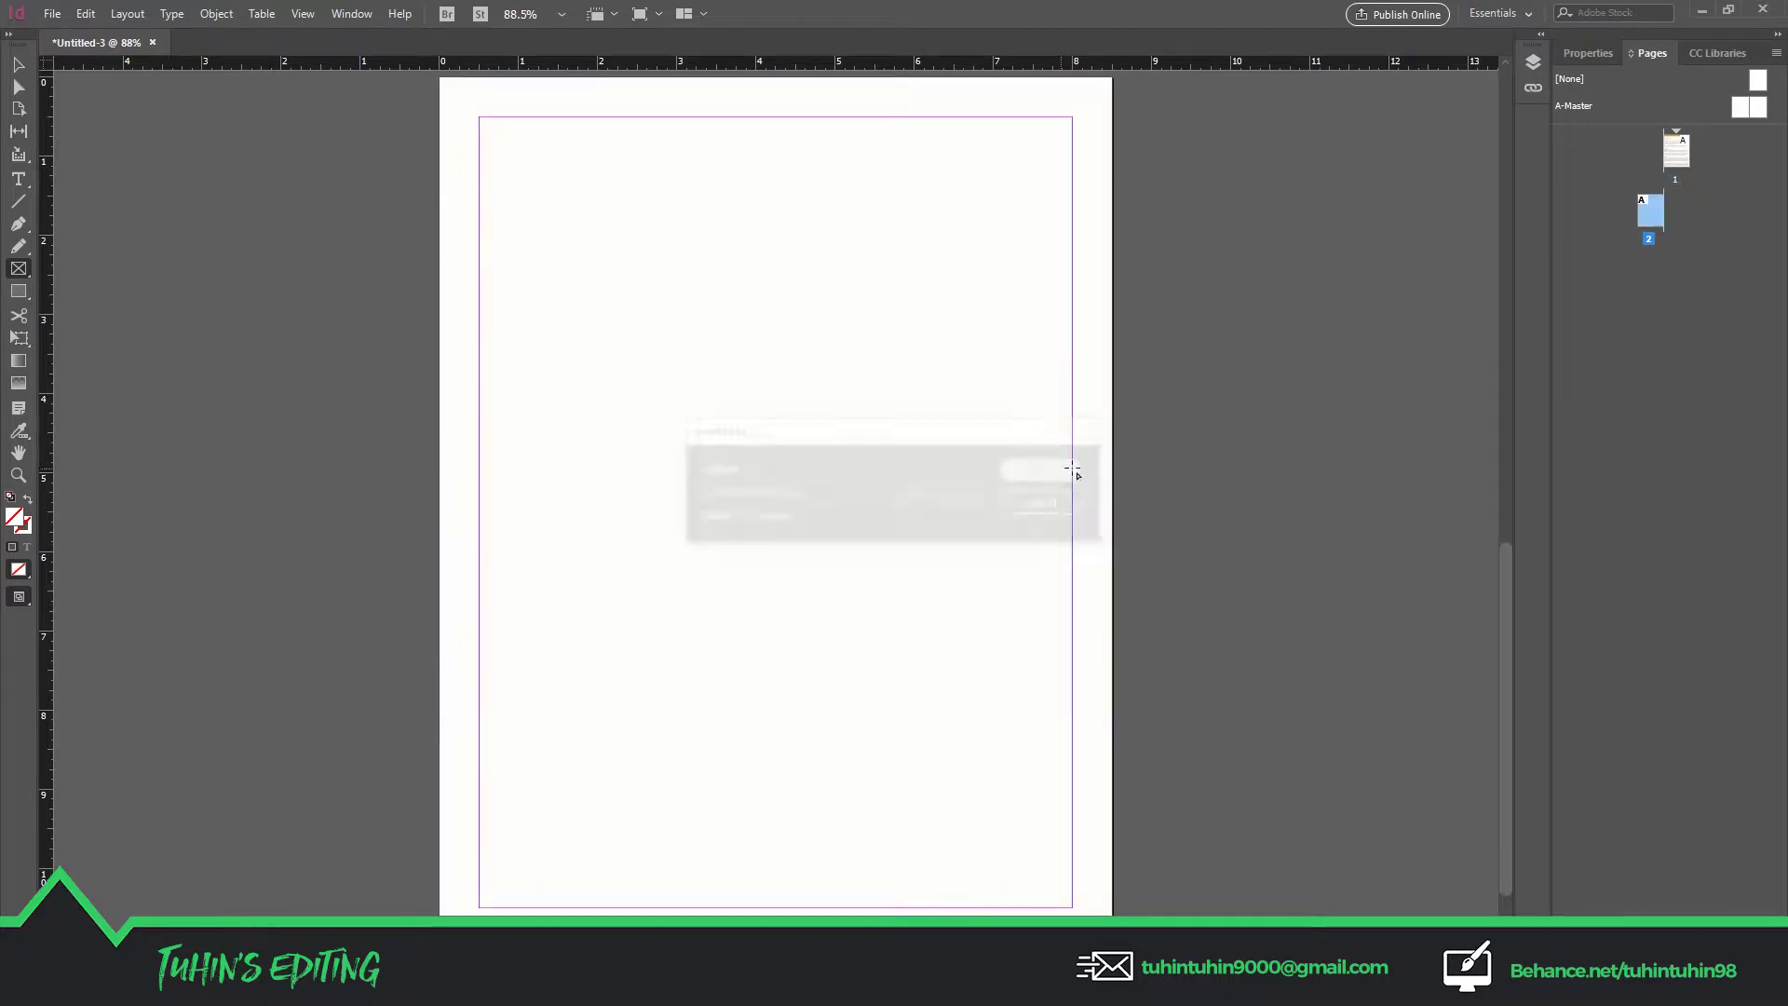
right_click(1715, 267)
click(1661, 280)
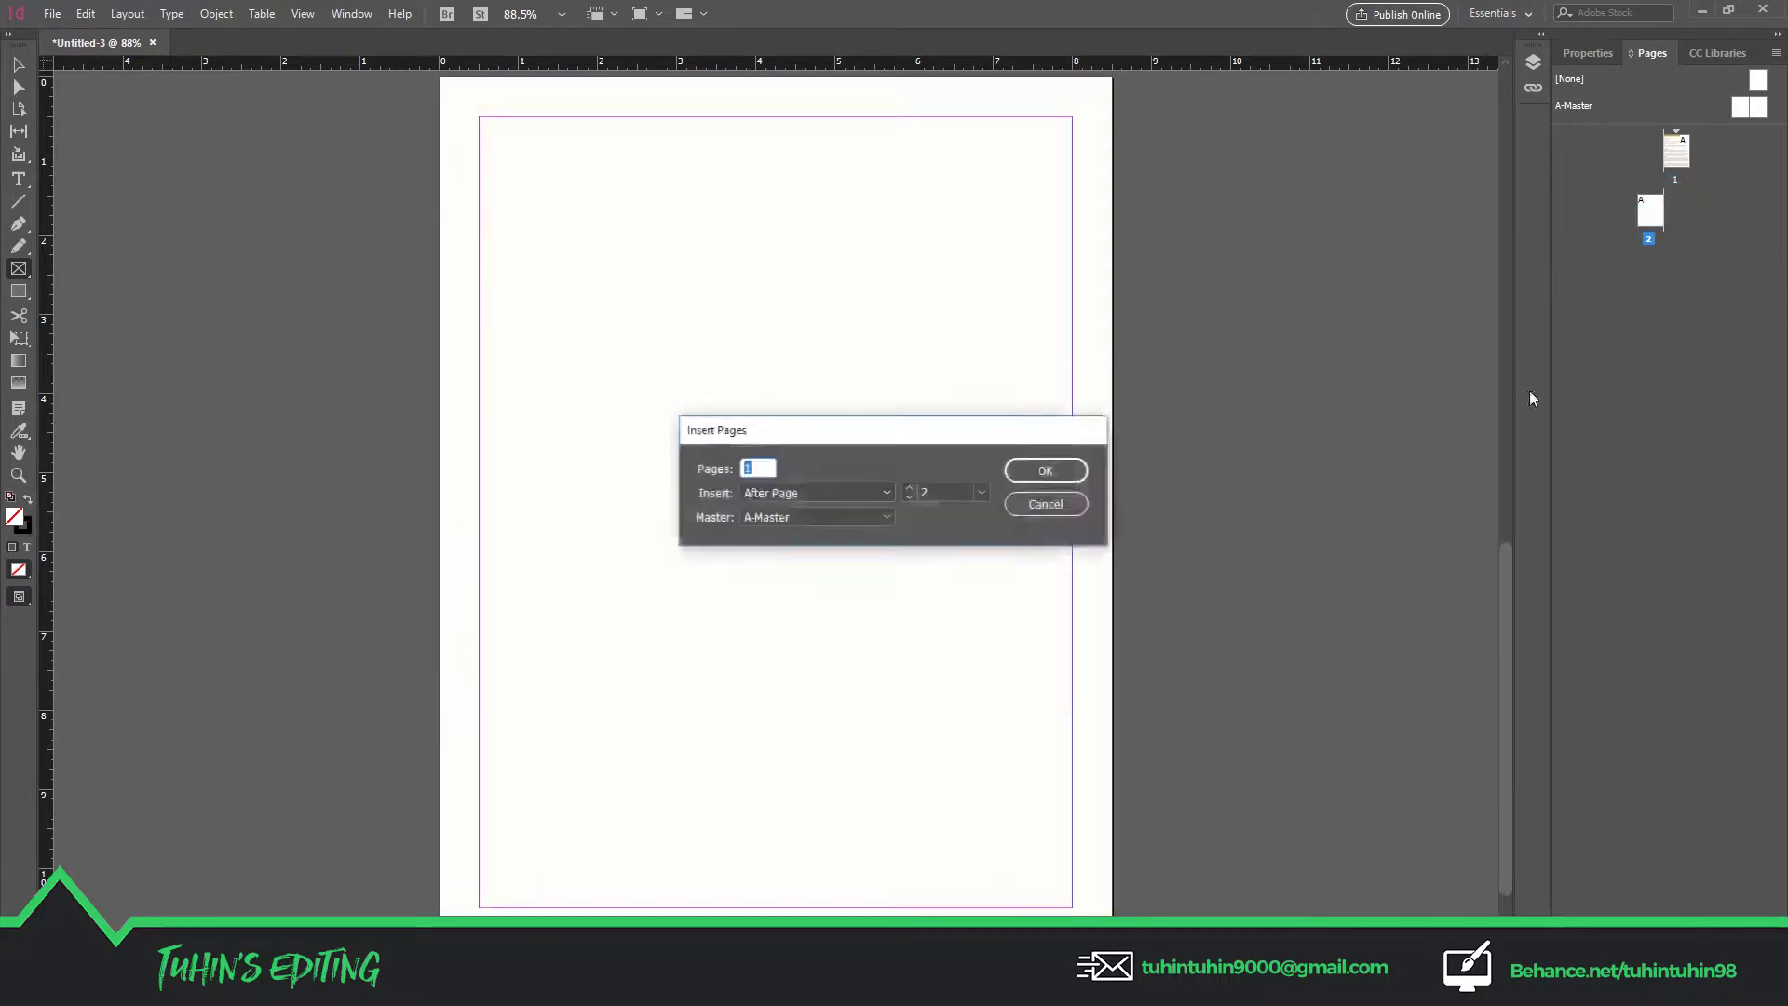
click(1046, 471)
Draw page-sized frames on pages 2 and 3, then drag Page 02.psd toward InDesign
key(ctrl+minus)
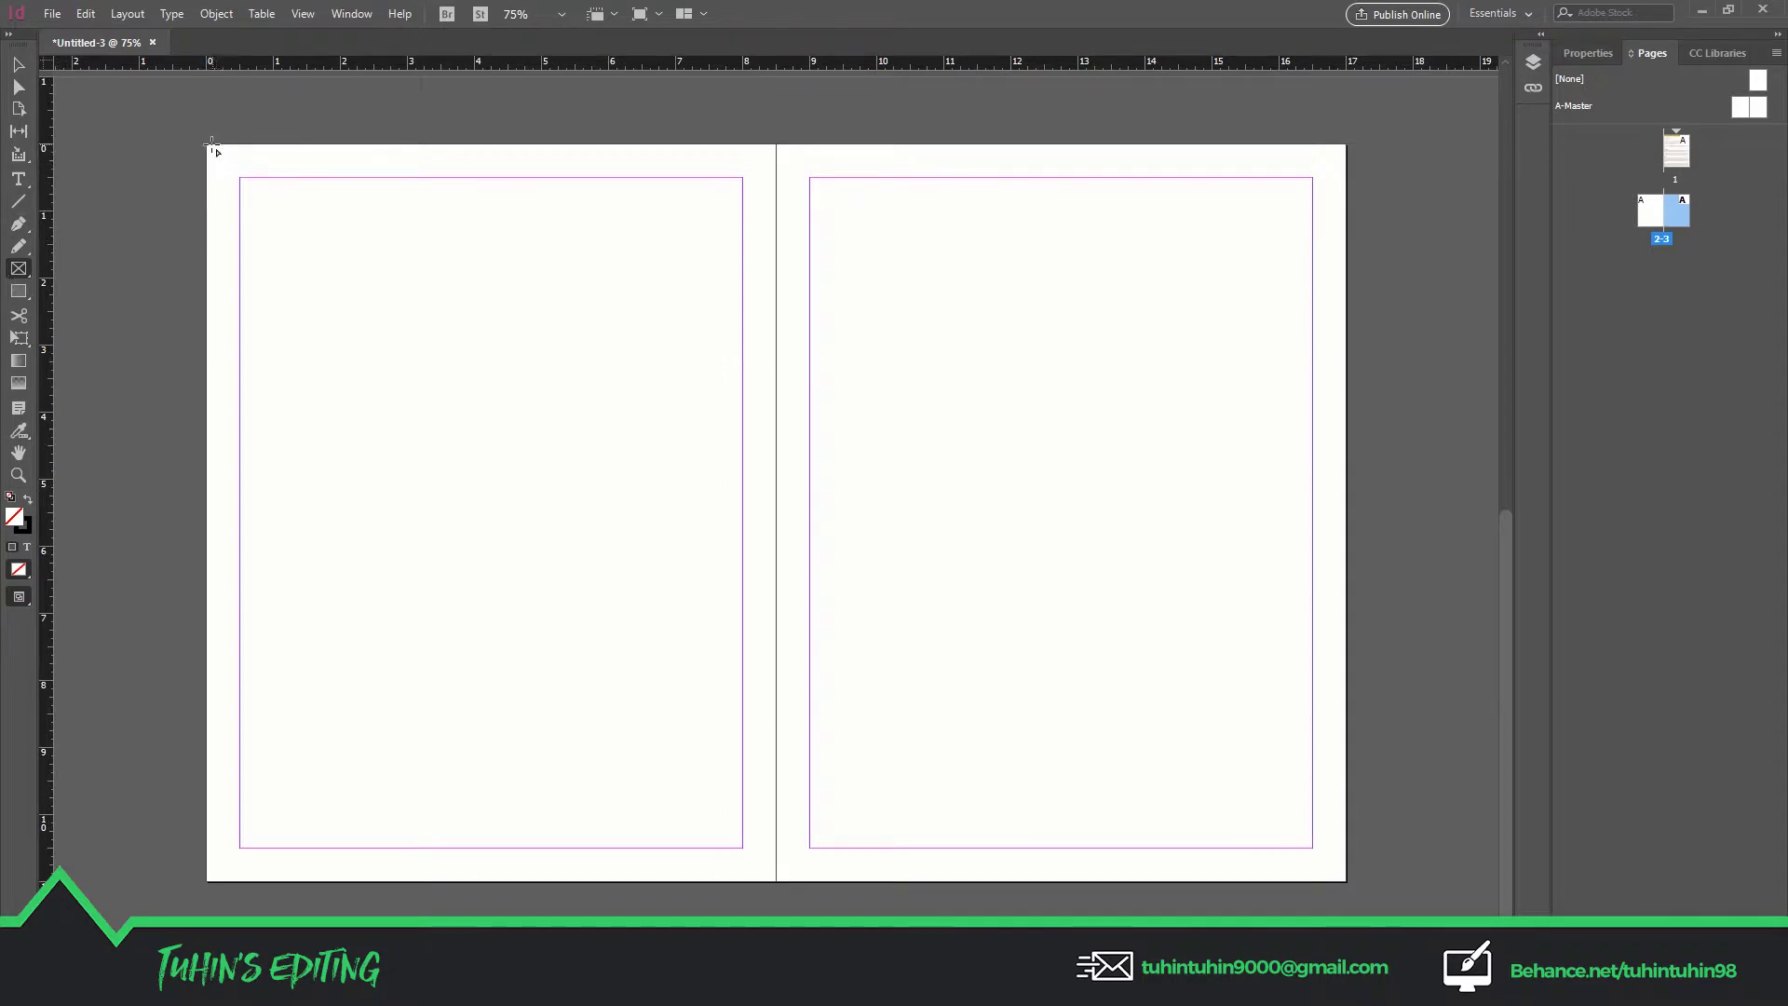
drag(212, 146, 439, 549)
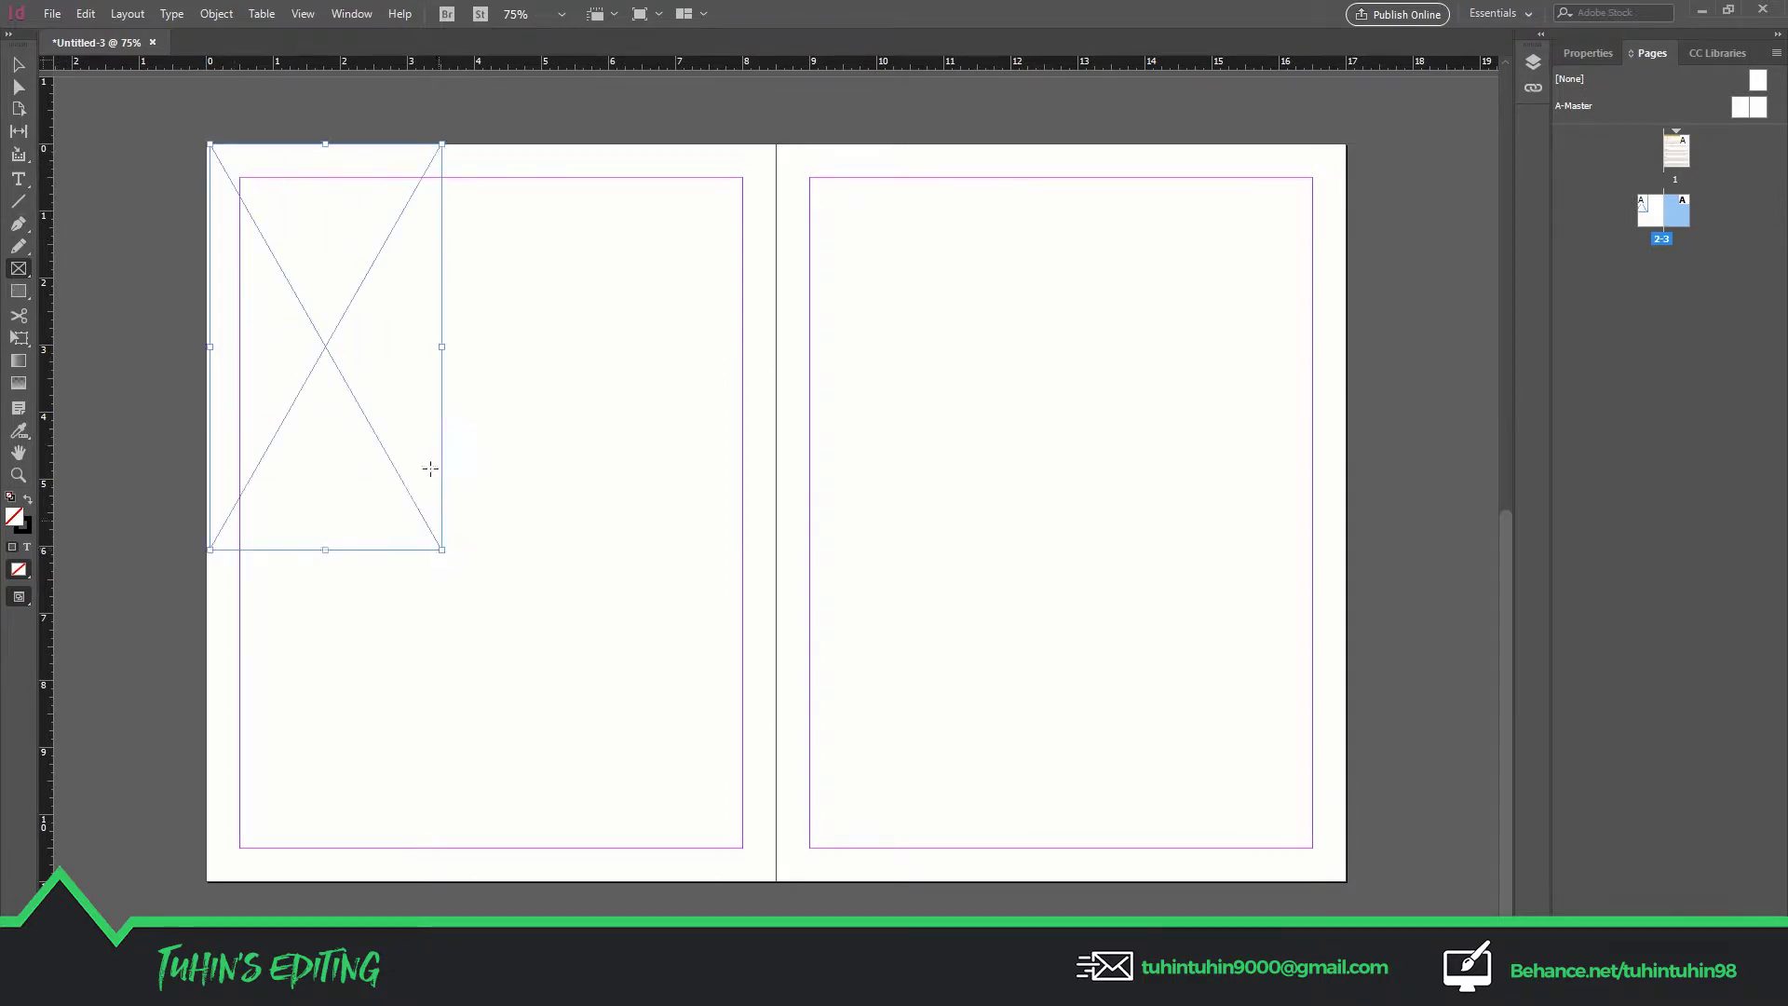
key(ctrl+z)
drag(209, 144, 776, 883)
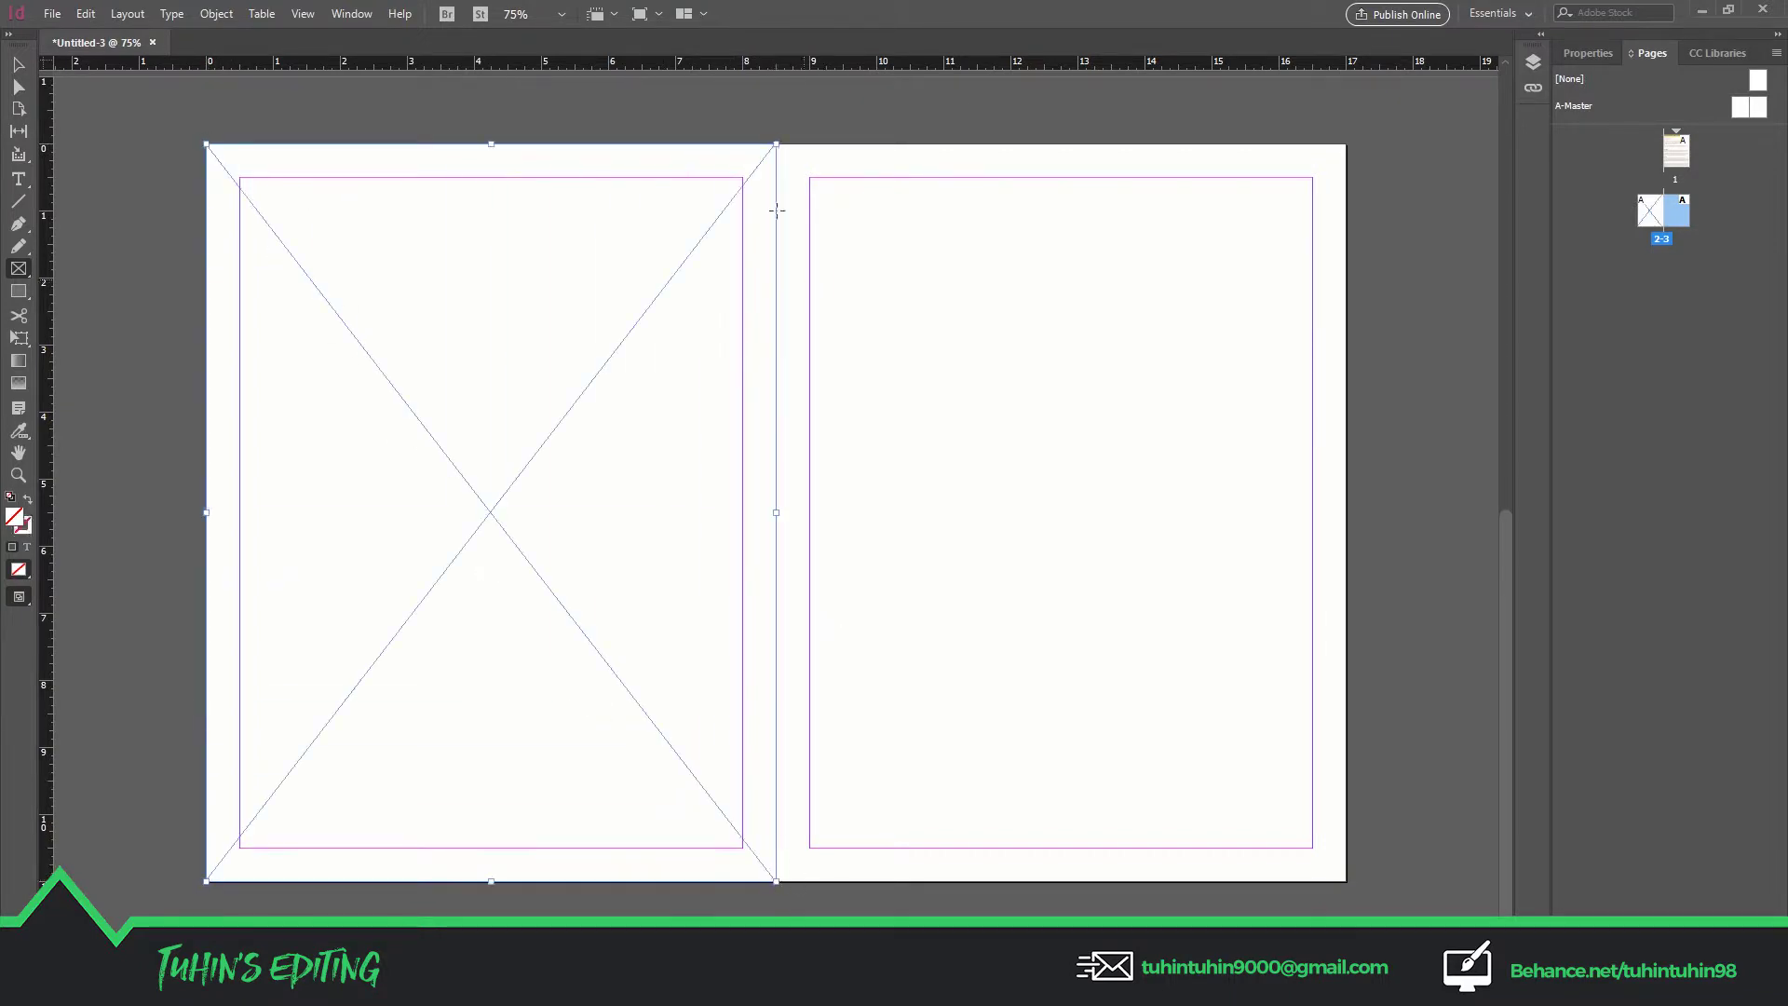
drag(778, 145, 1347, 882)
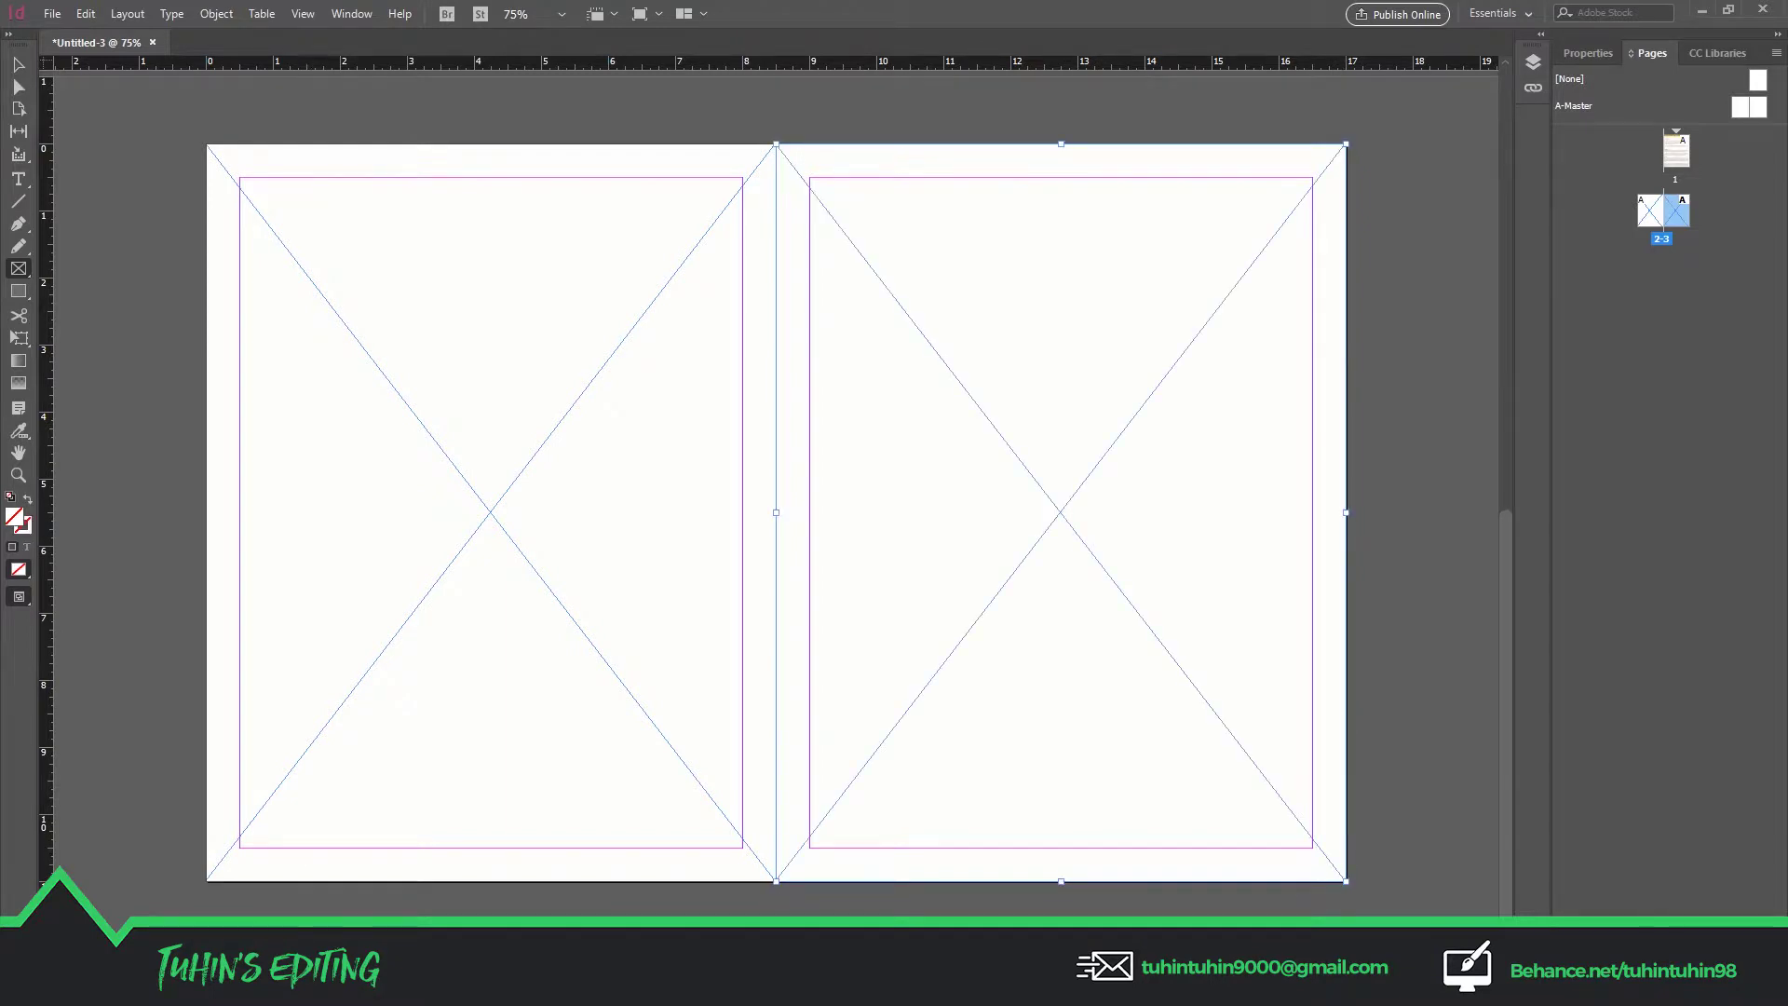
key(alt+Tab)
drag(821, 205, 567, 534)
Open and close Page 03.psd in Photoshop, then place it into the page 3 frame
key(alt+Tab)
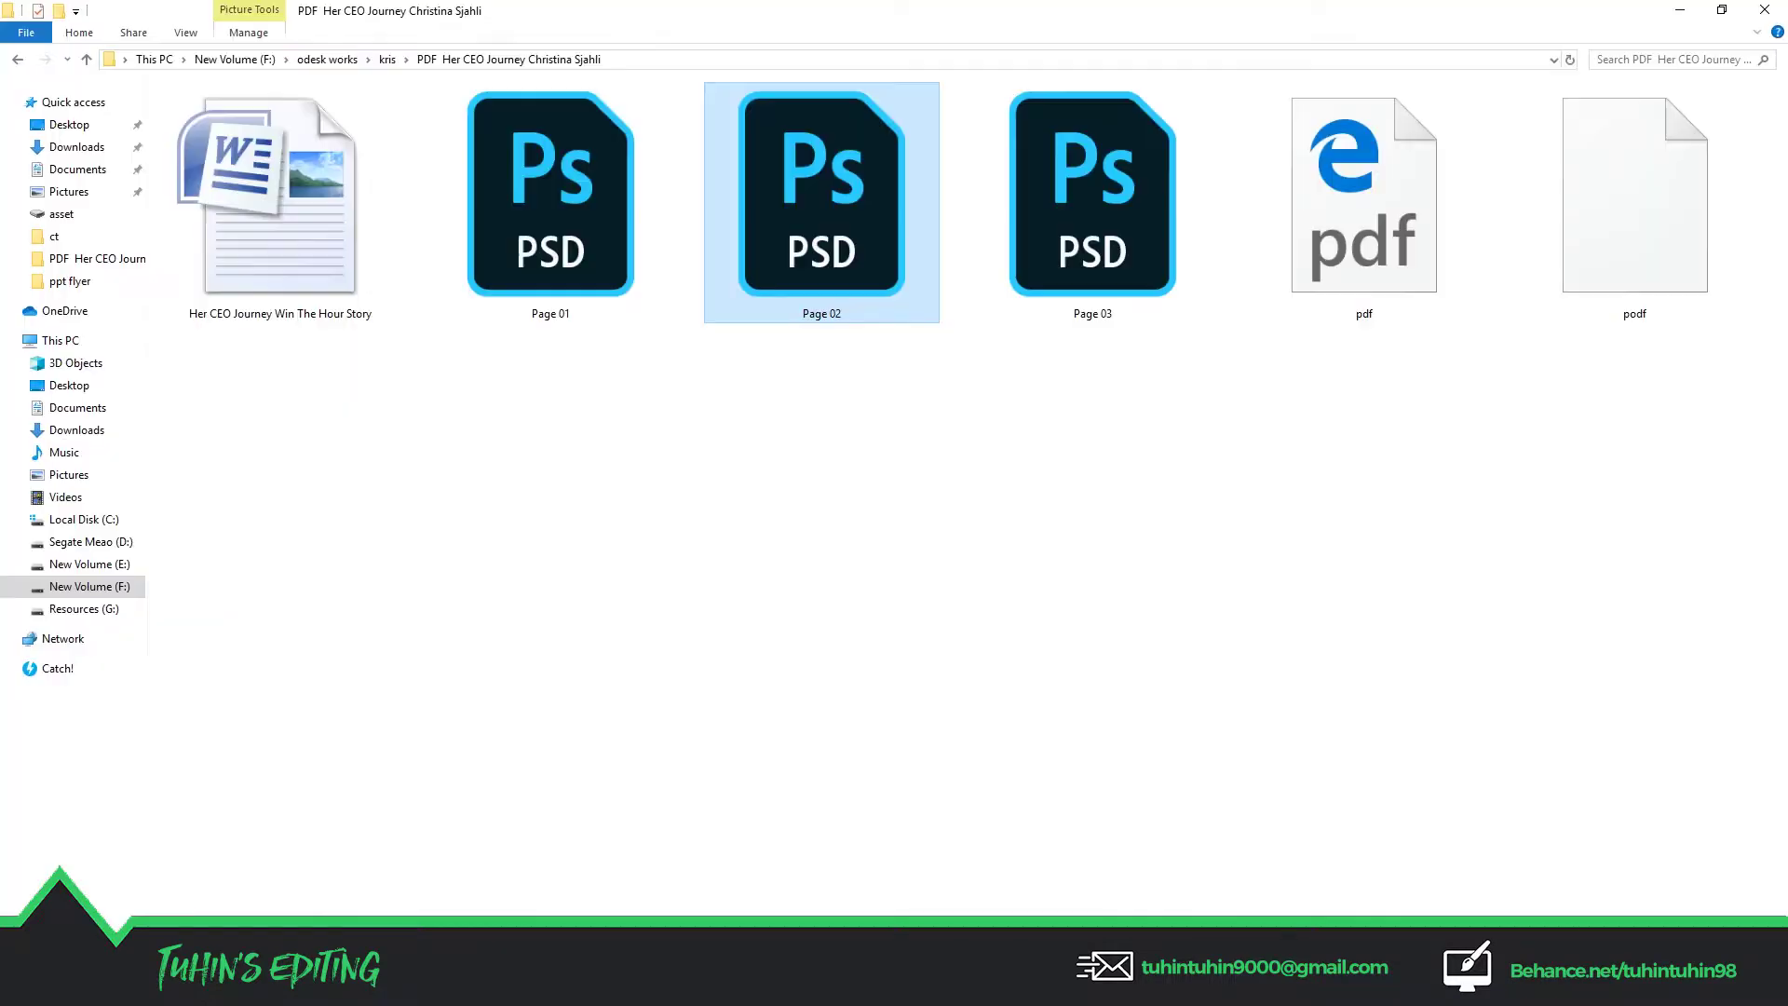
drag(1092, 205, 790, 598)
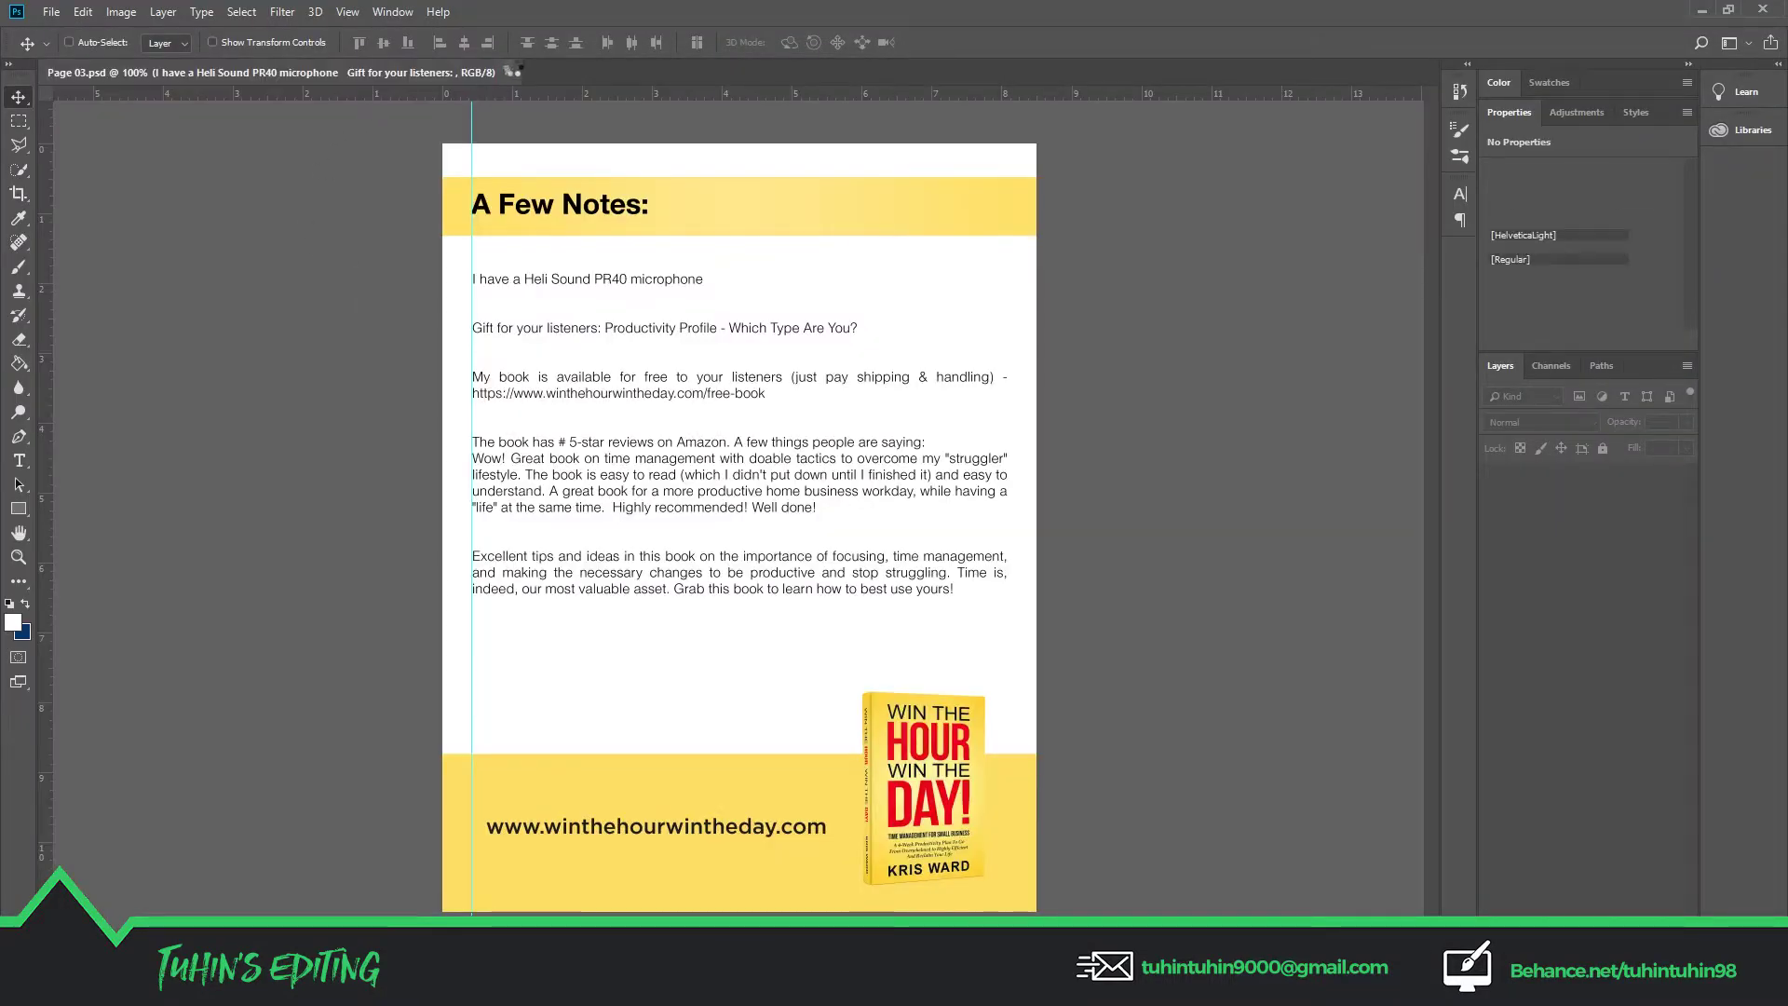
key(Return)
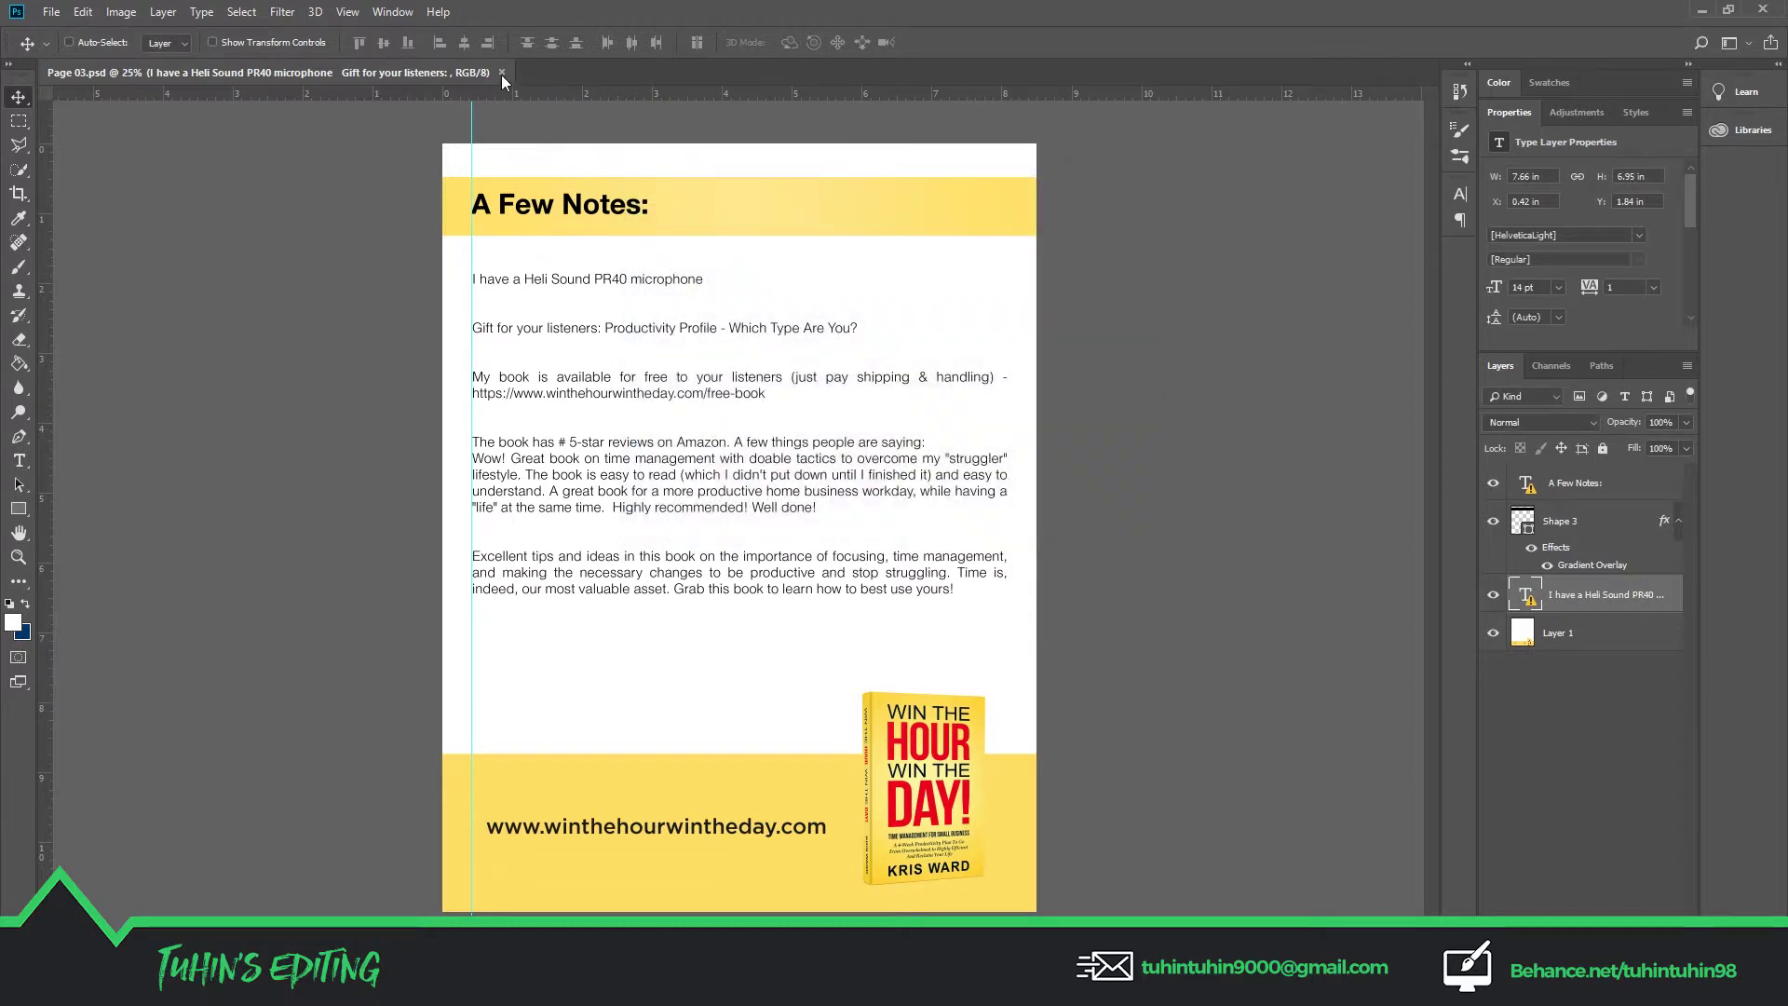
click(501, 72)
key(alt+Tab)
drag(1086, 186, 1008, 629)
scroll(754, 481, up, 5)
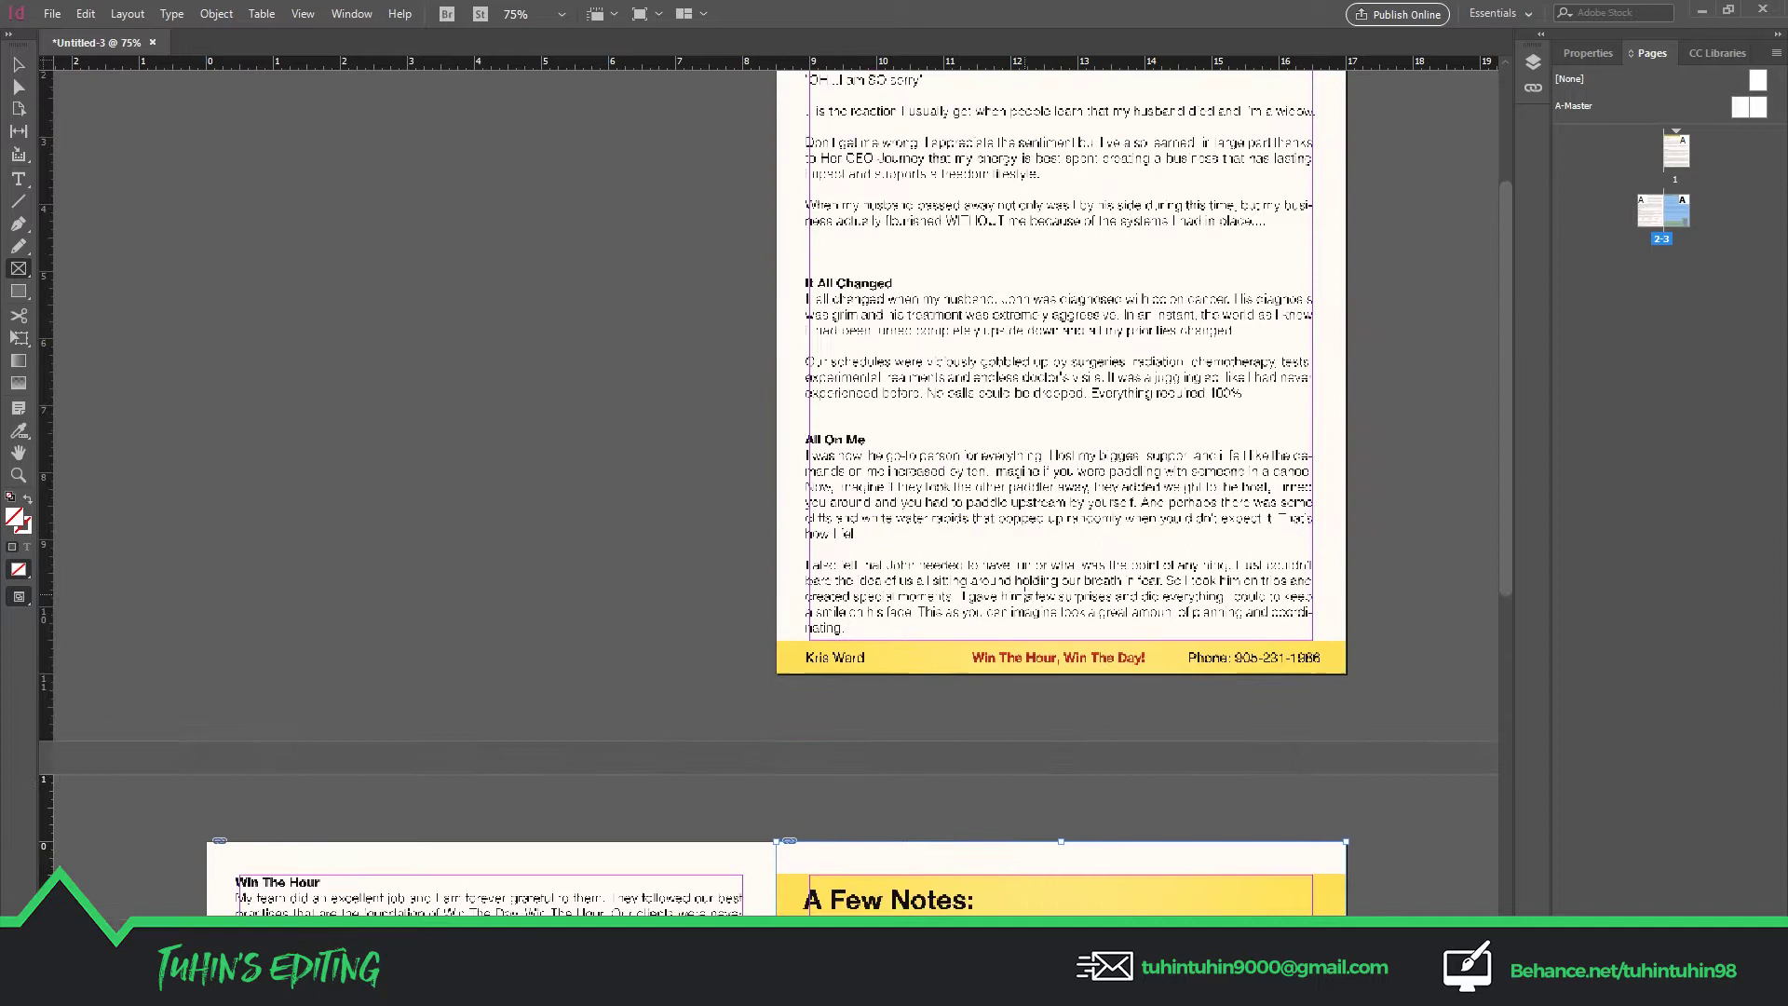
scroll(754, 481, up, 3)
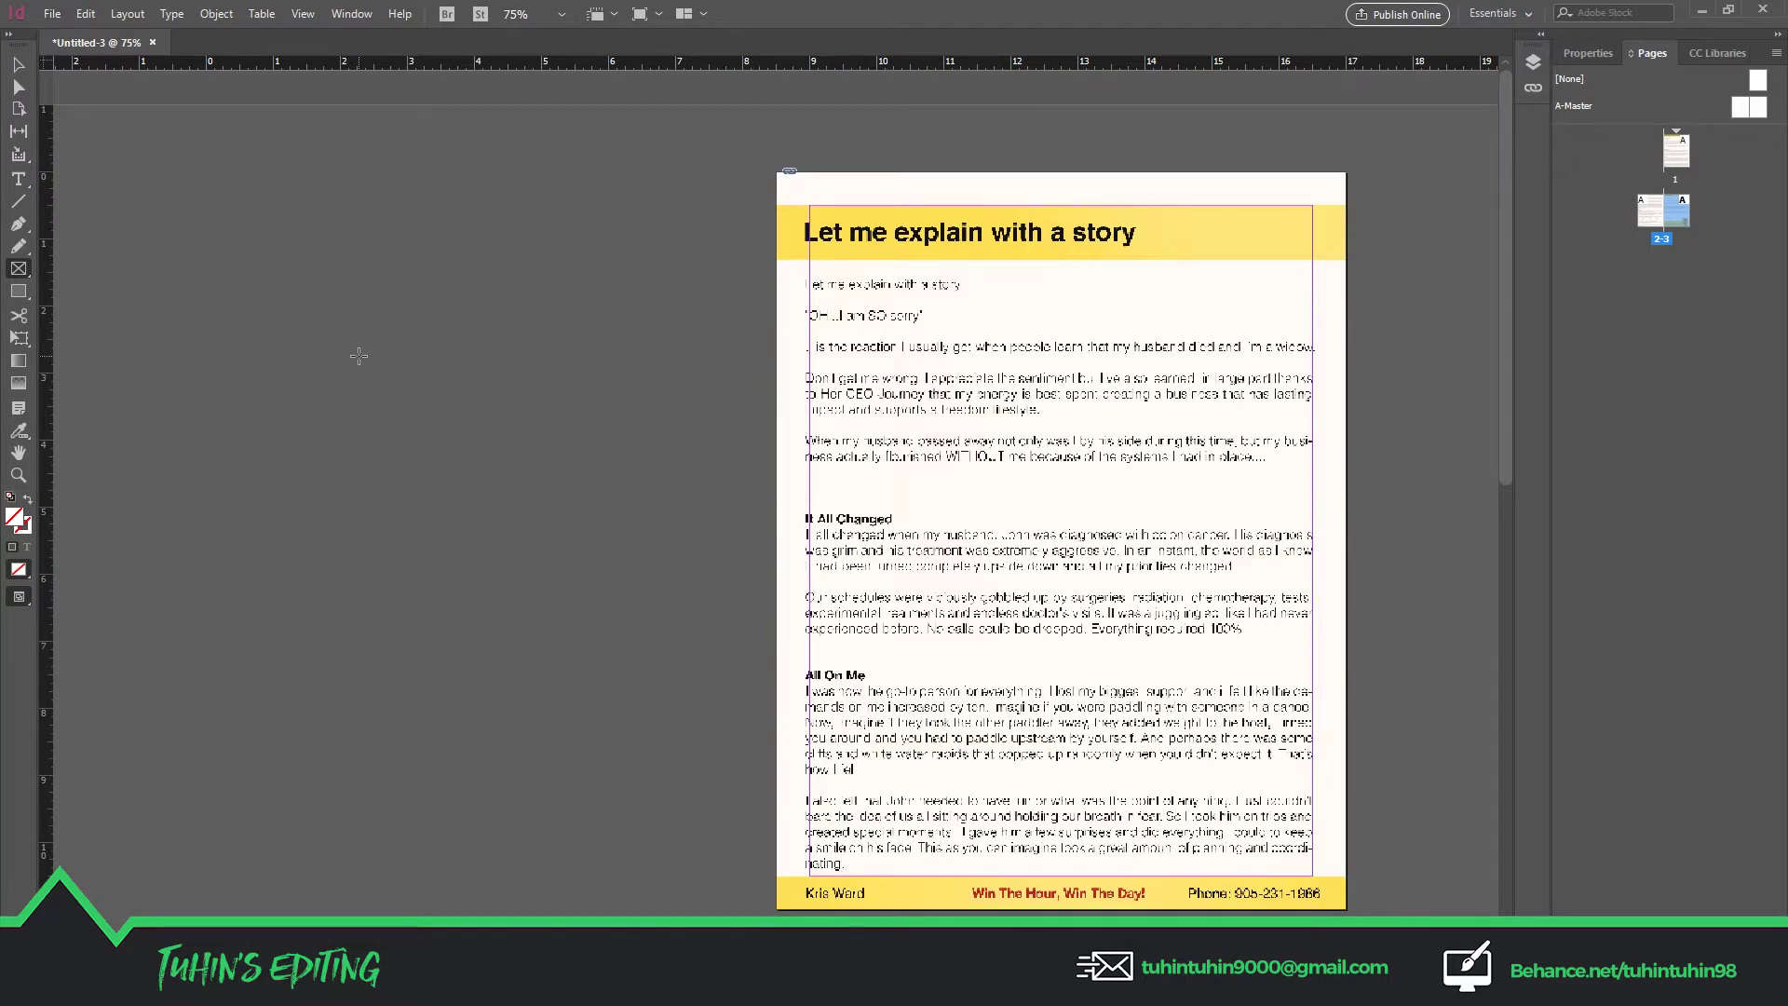
Export the document to the Desktop as 'test pdf' in Adobe PDF (Interactive) format
click(52, 15)
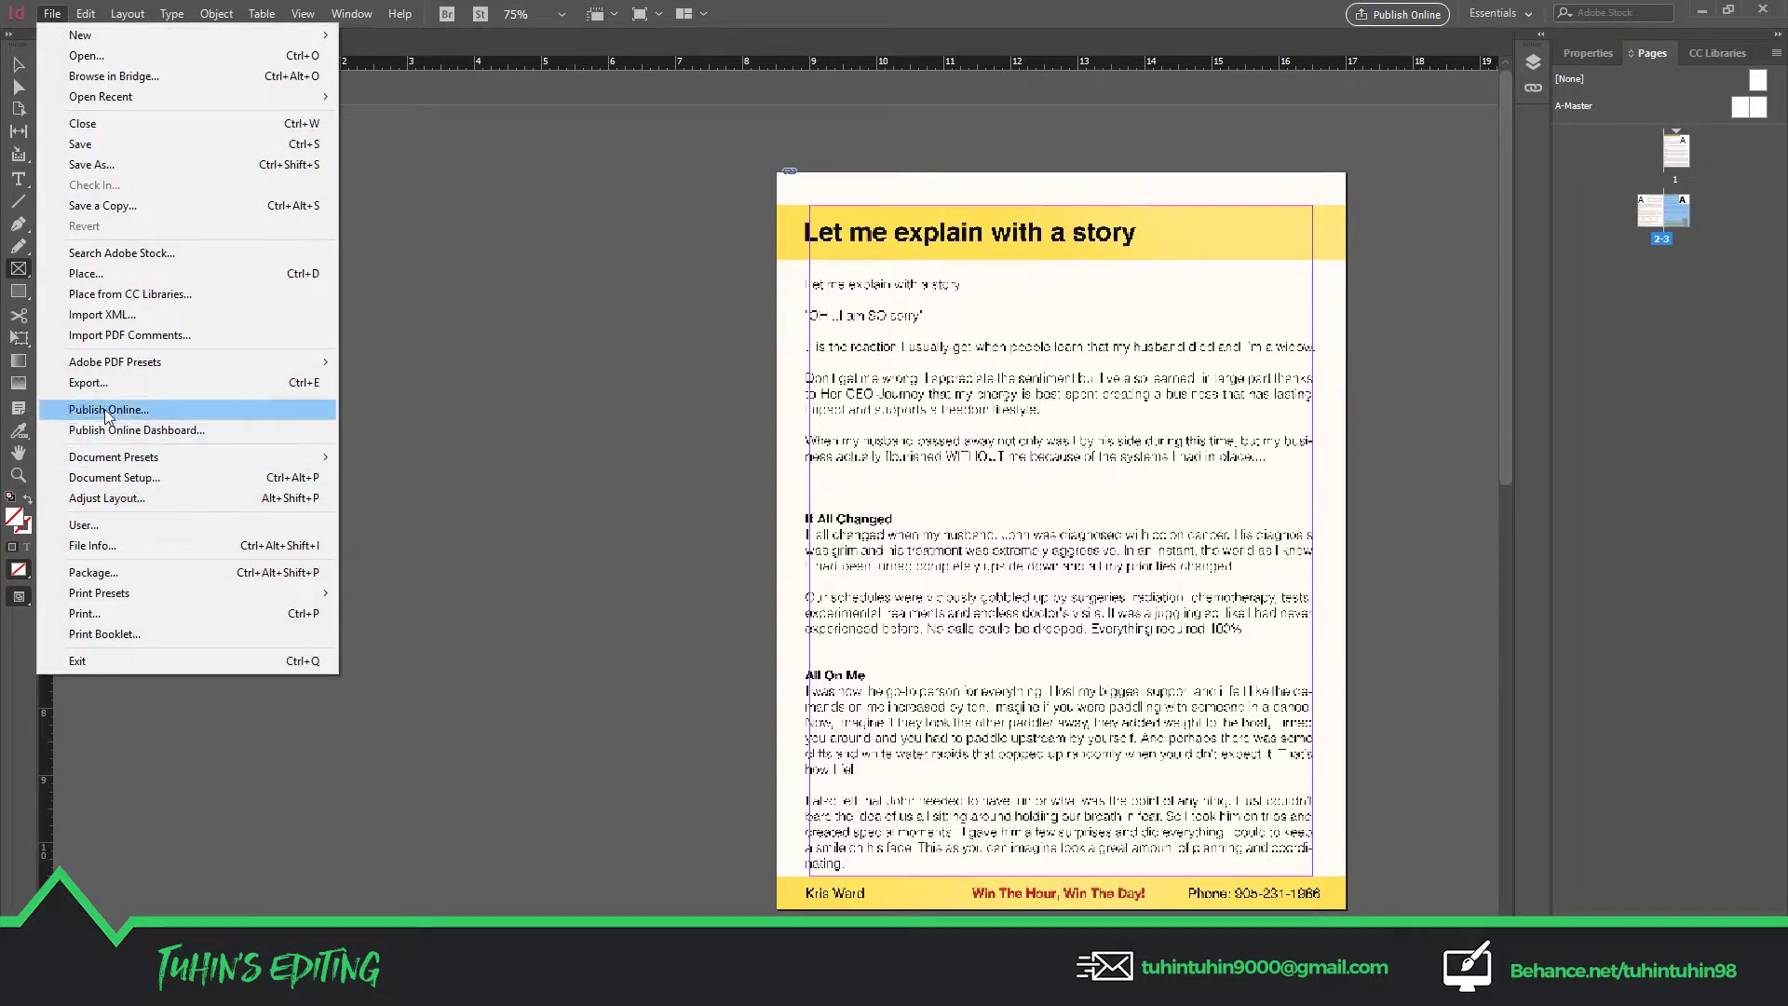
click(87, 383)
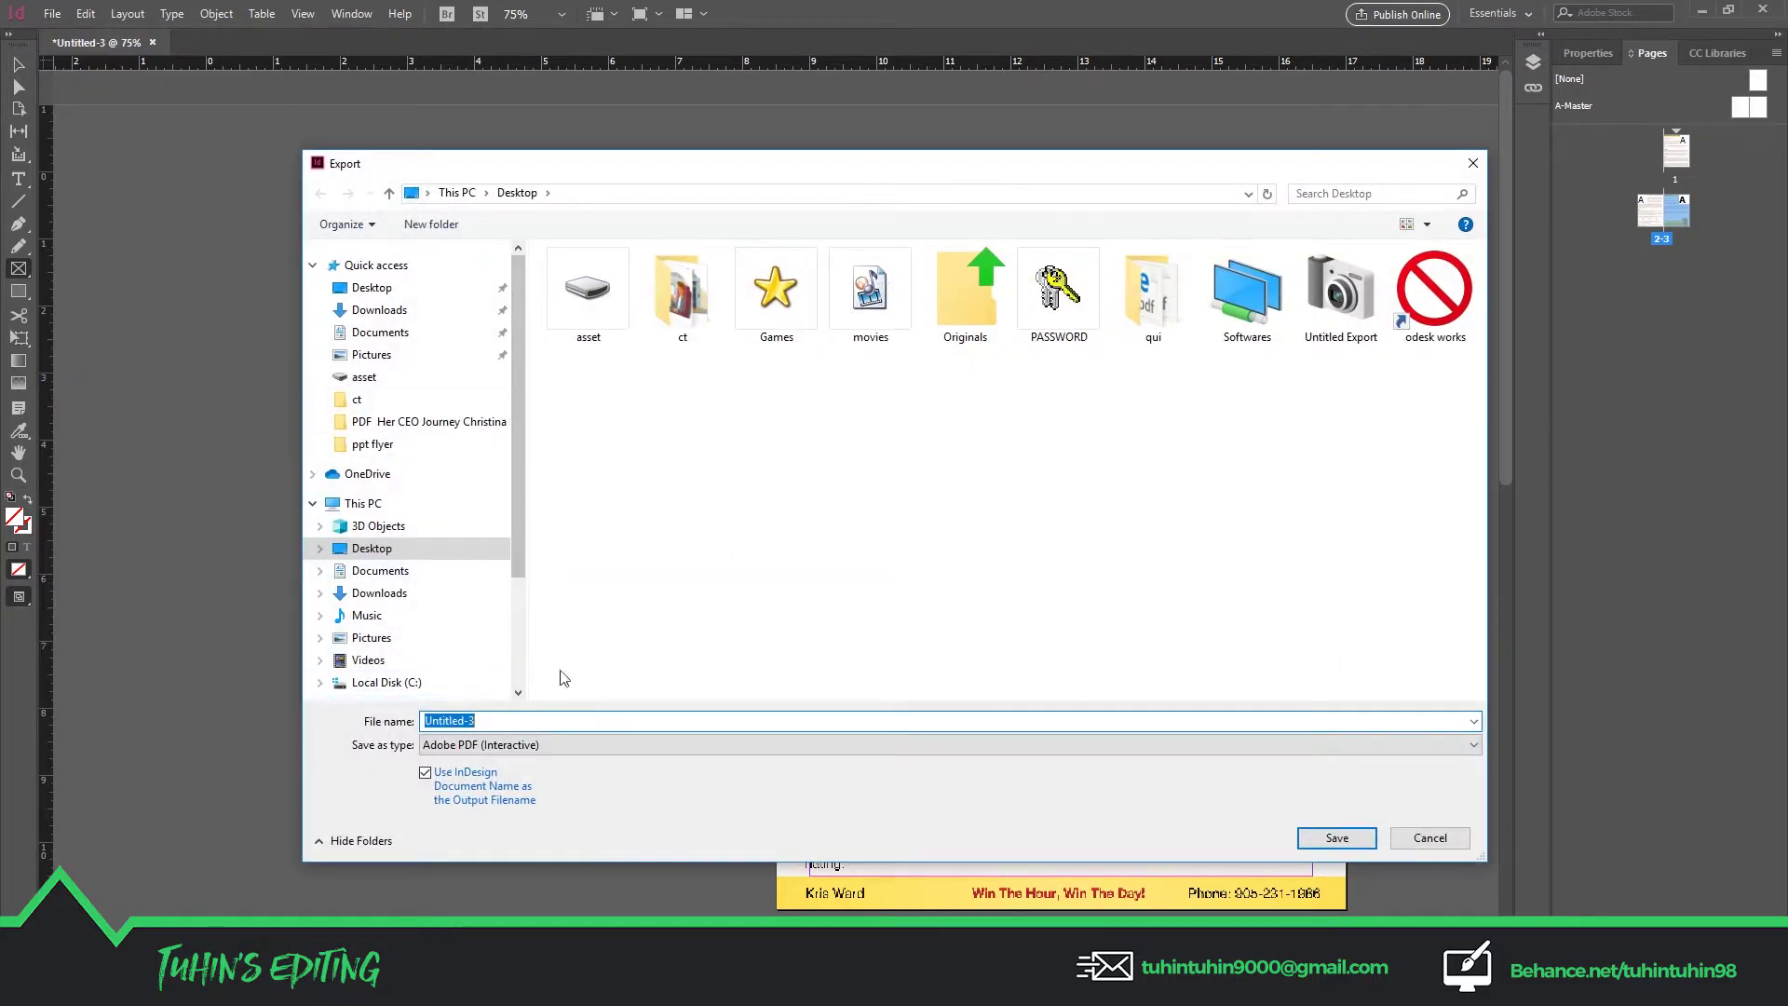
text(test pdf)
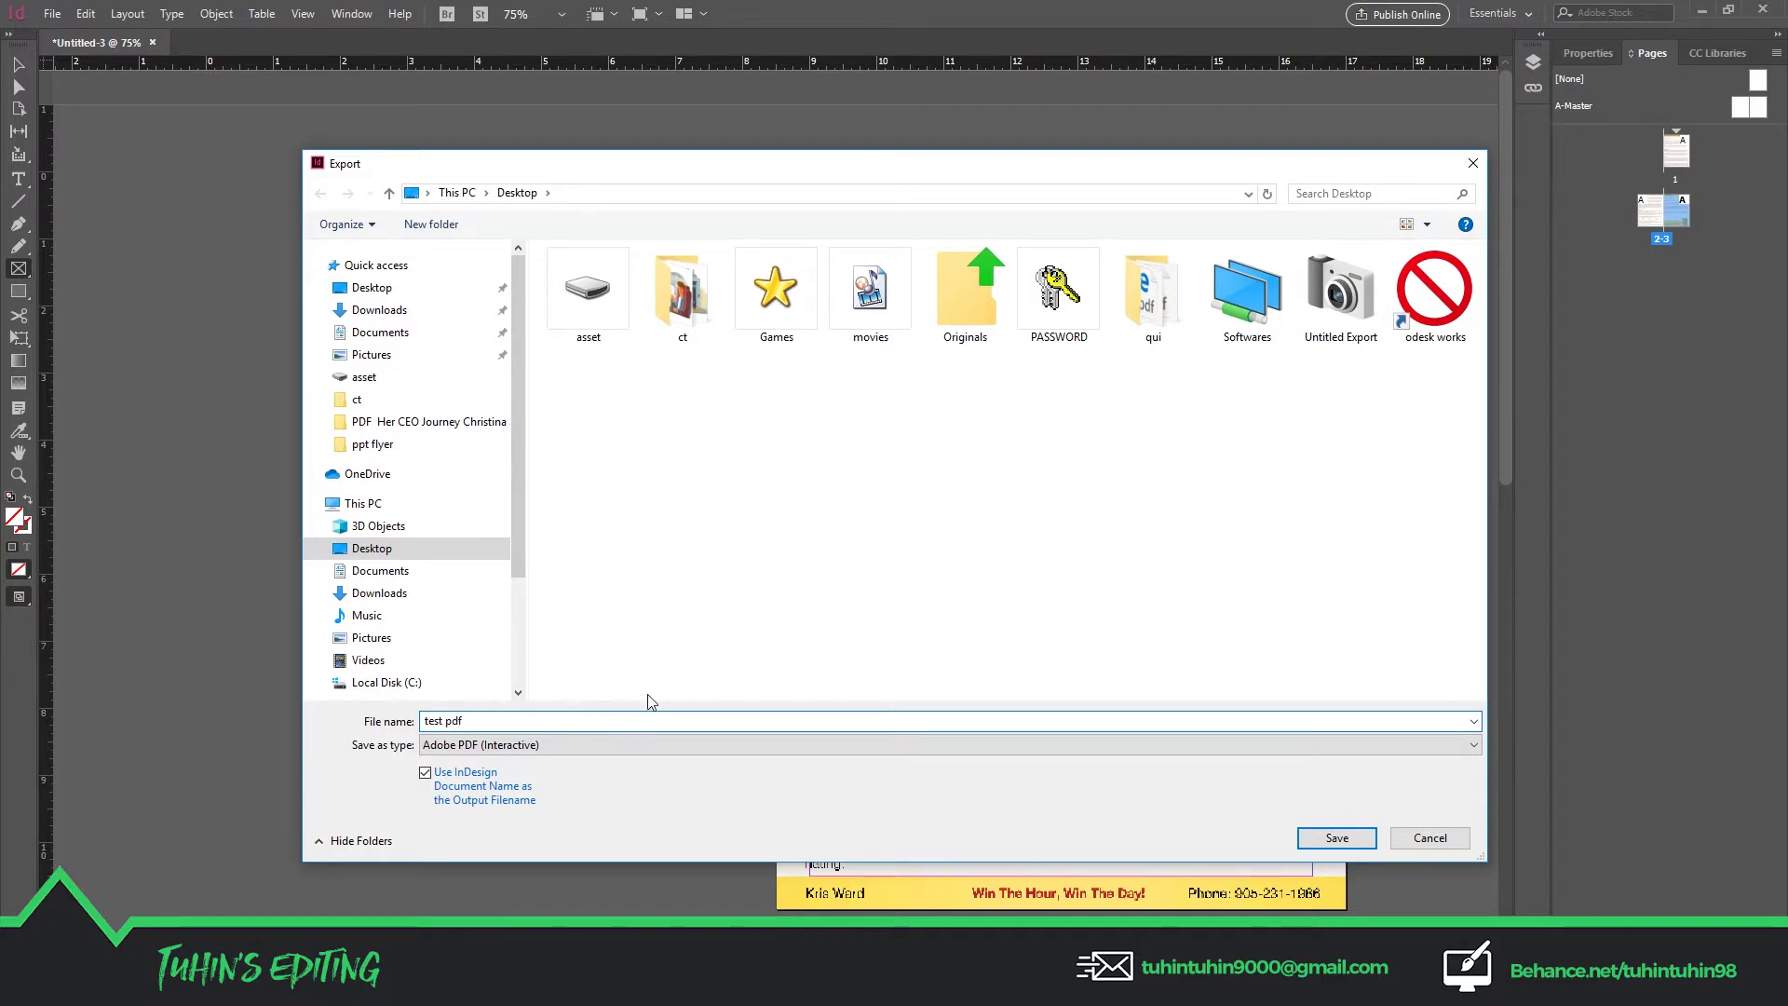
click(548, 745)
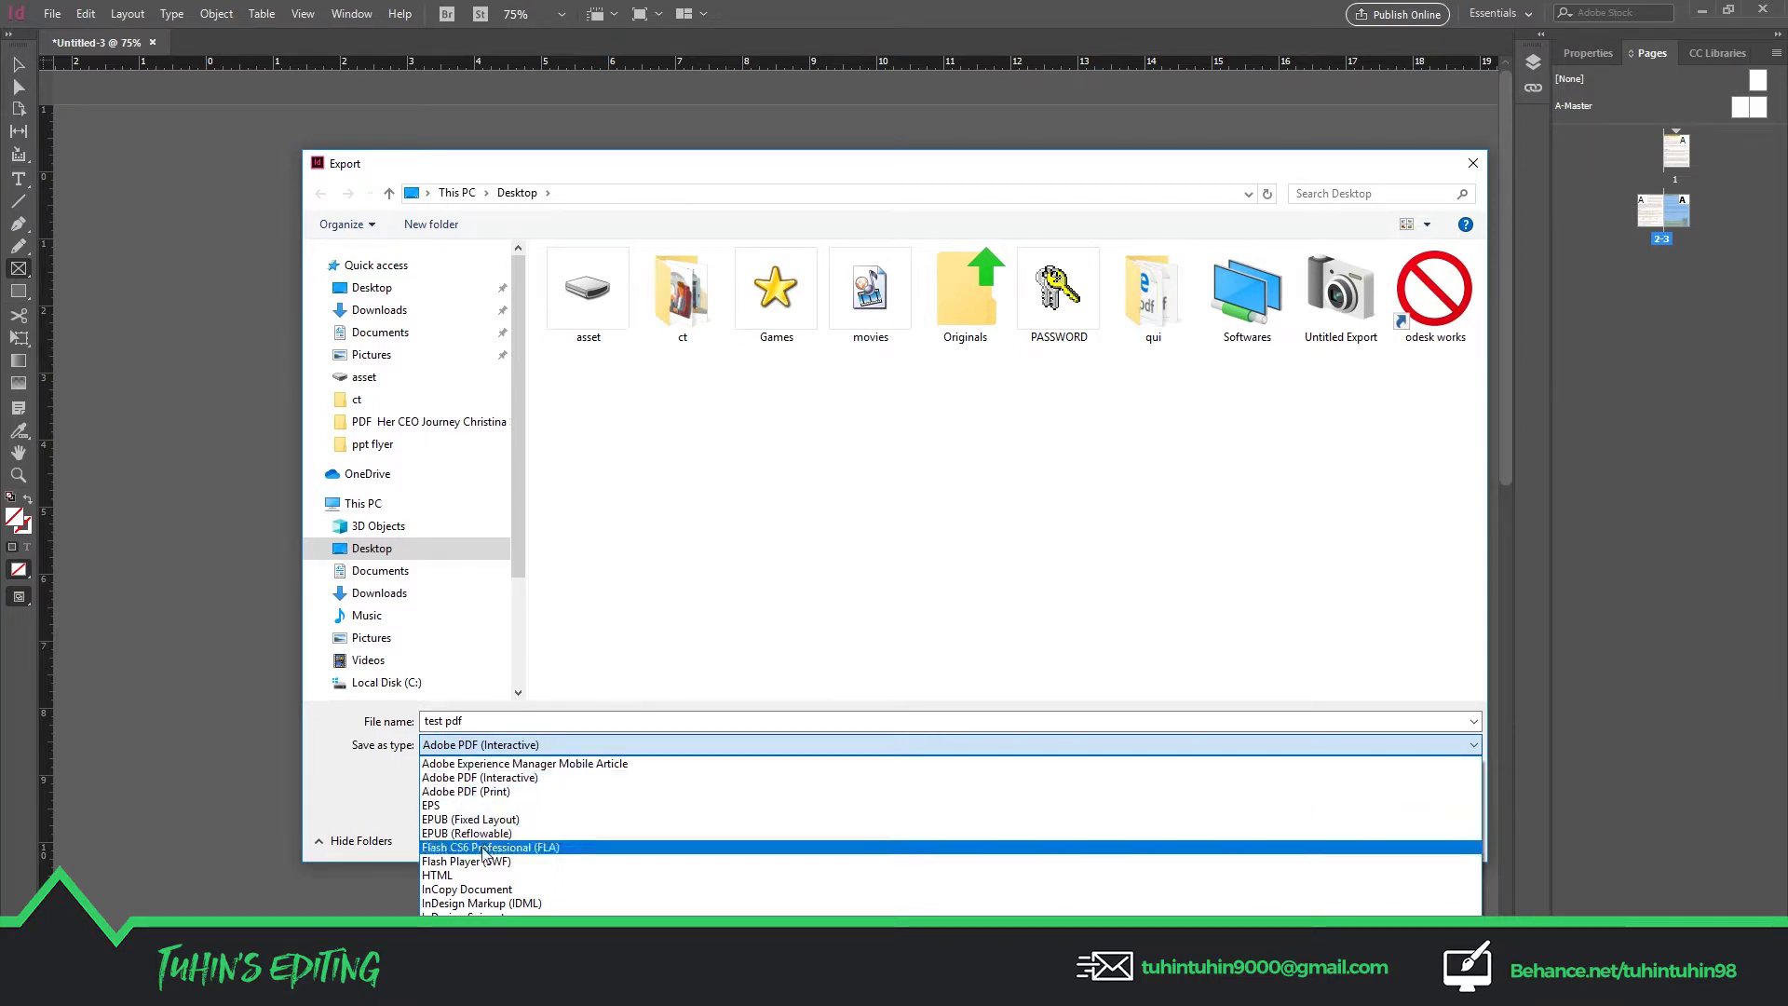
click(522, 781)
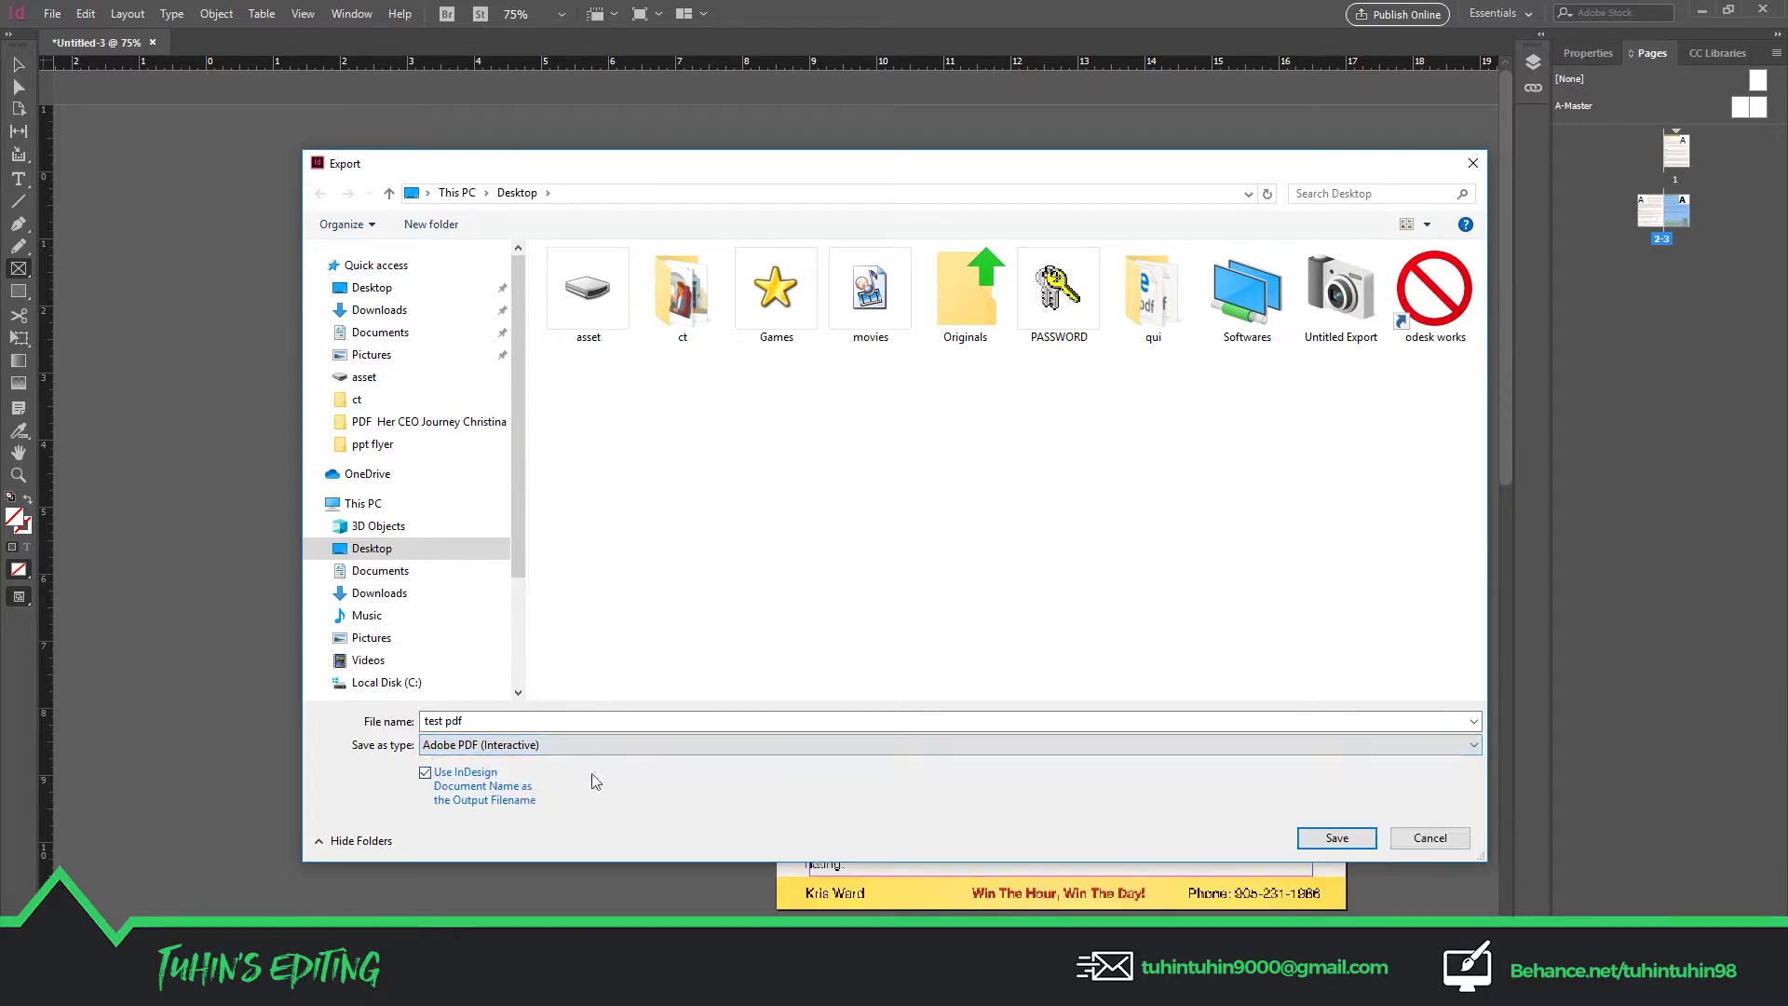
click(1323, 835)
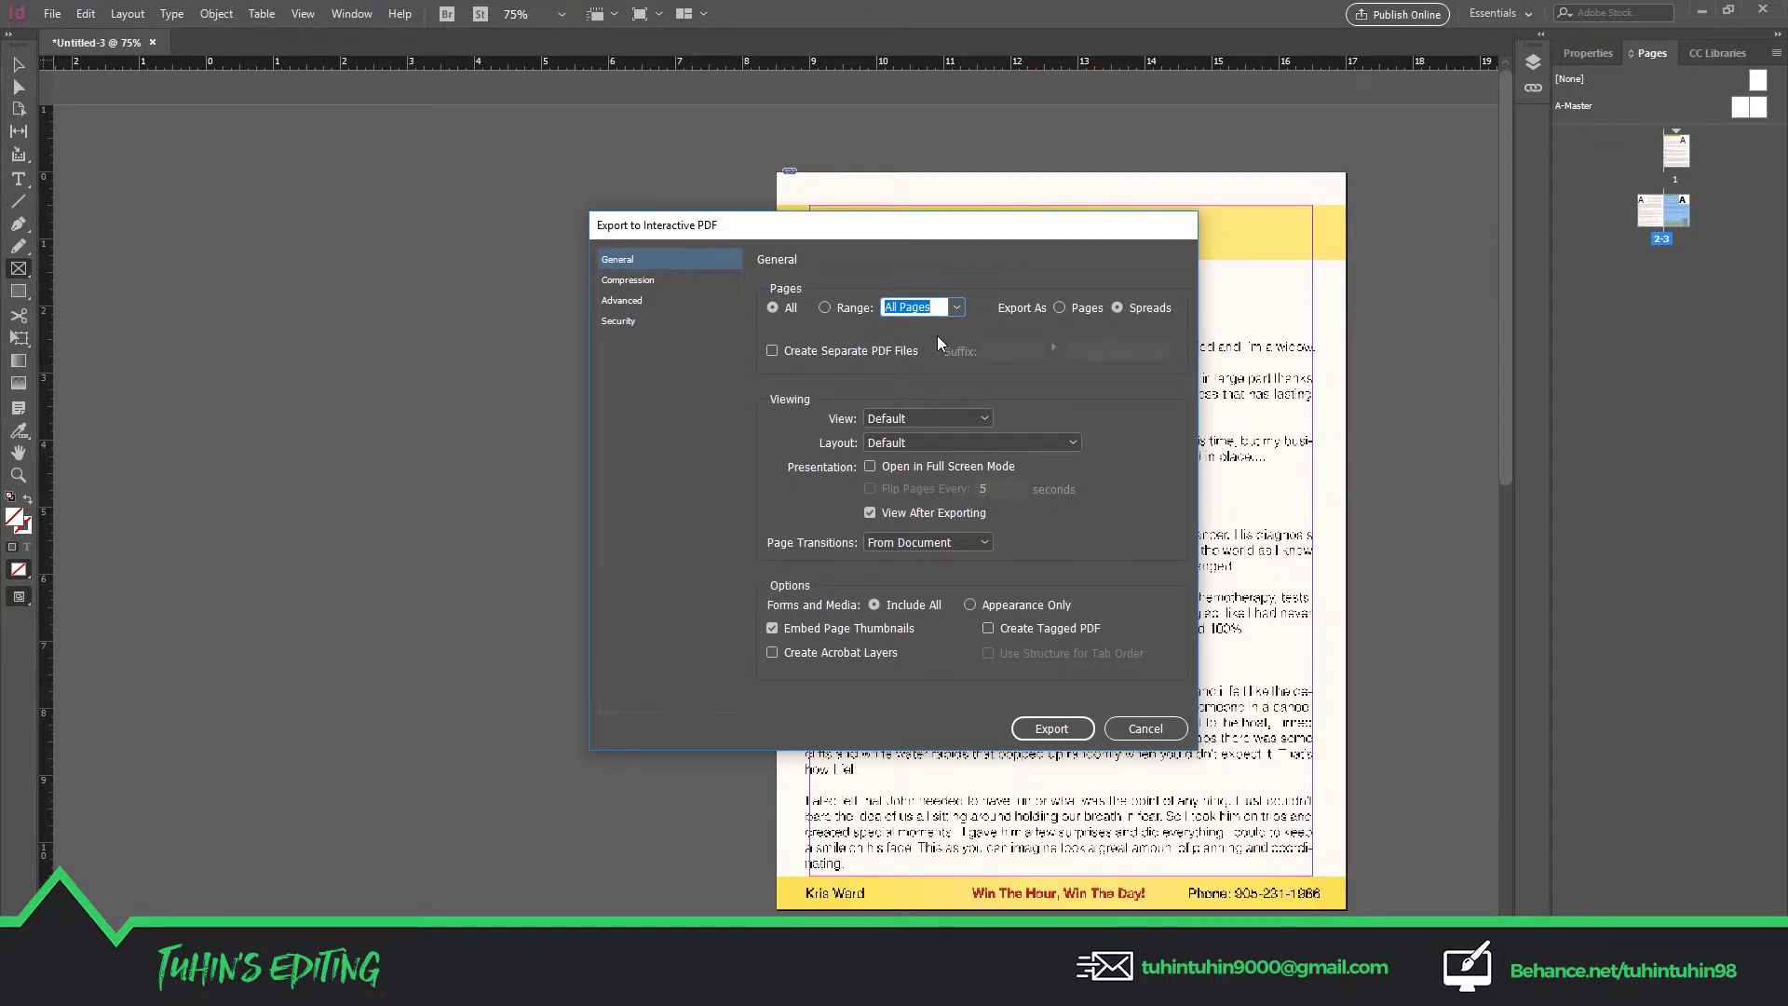
Keep 300 ppi resolution and Maximum JPEG quality under Compression, export, and accept RGB conversion
drag(749, 237, 634, 263)
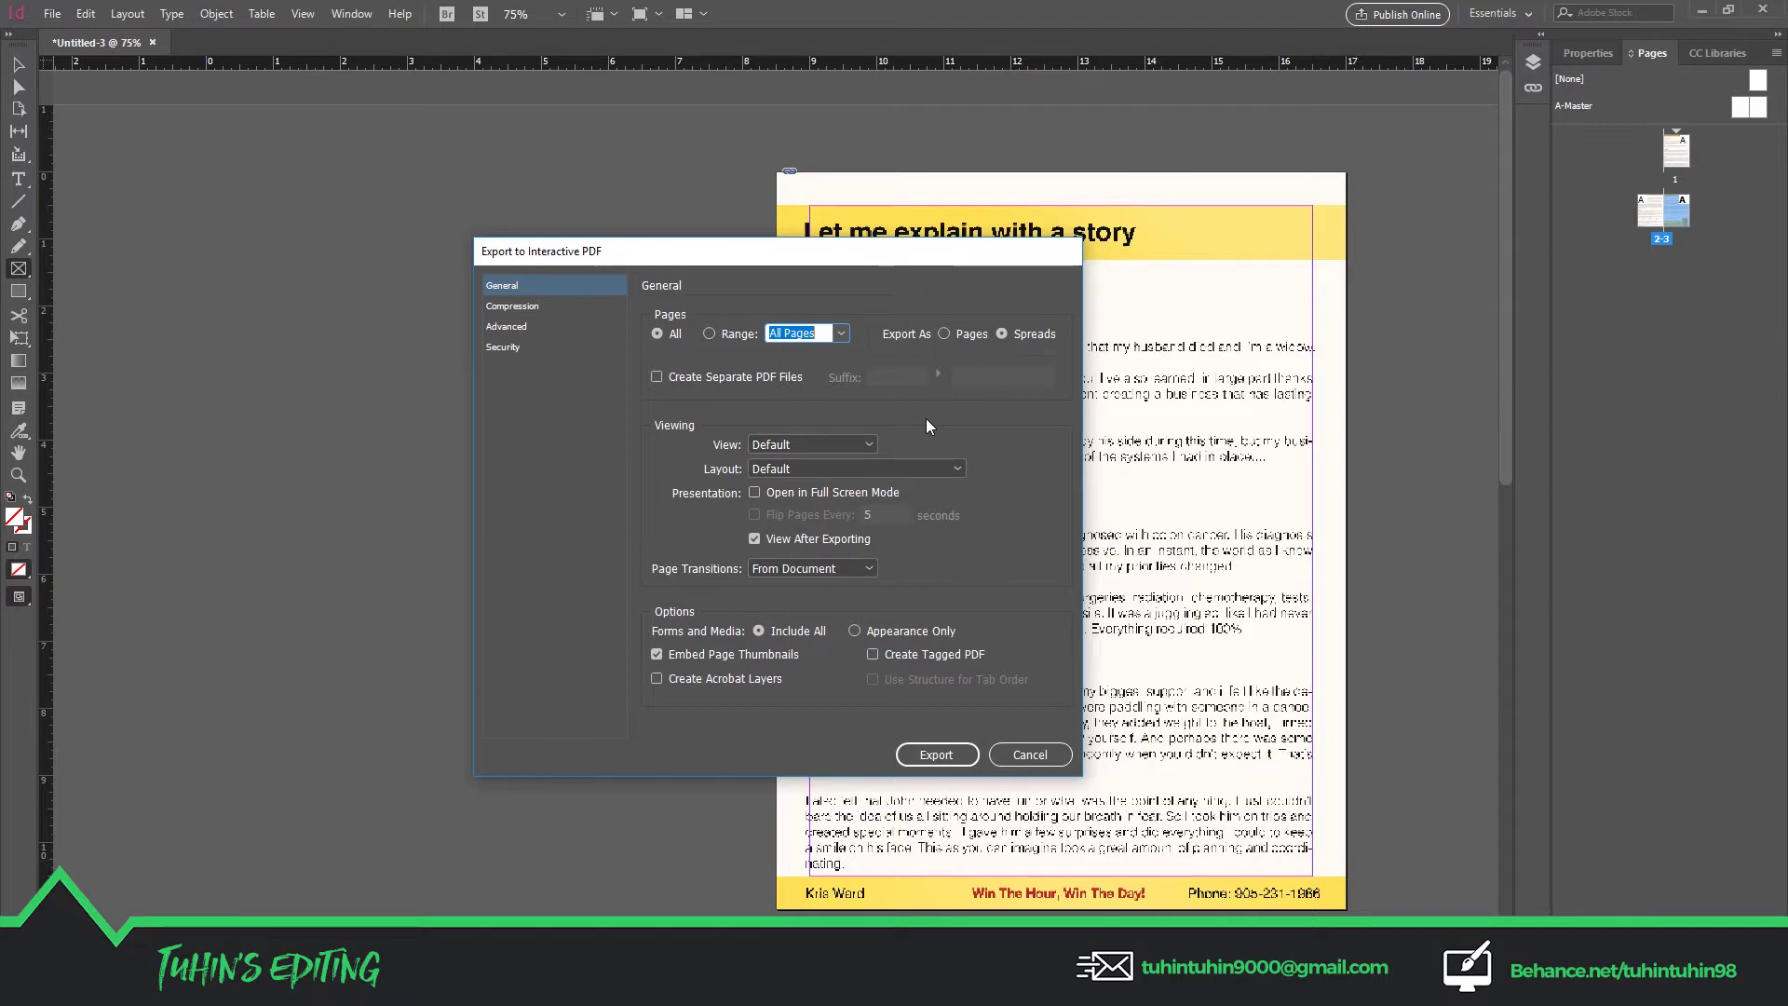
click(520, 308)
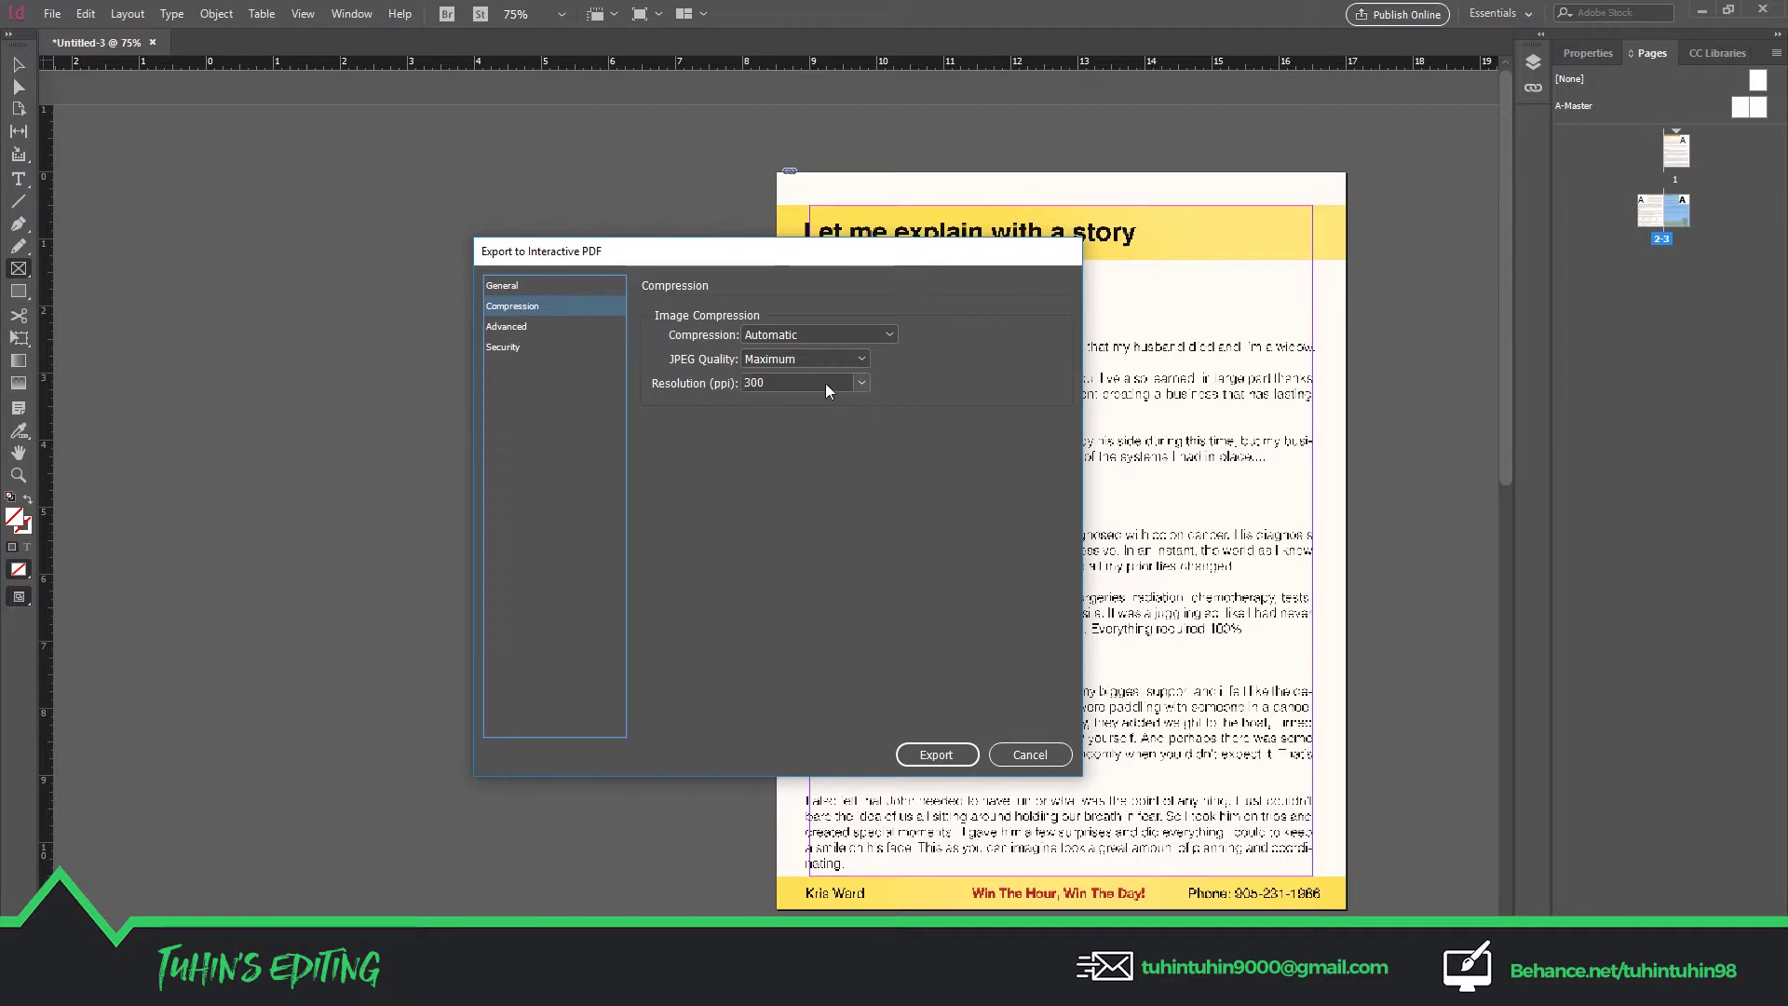
click(861, 385)
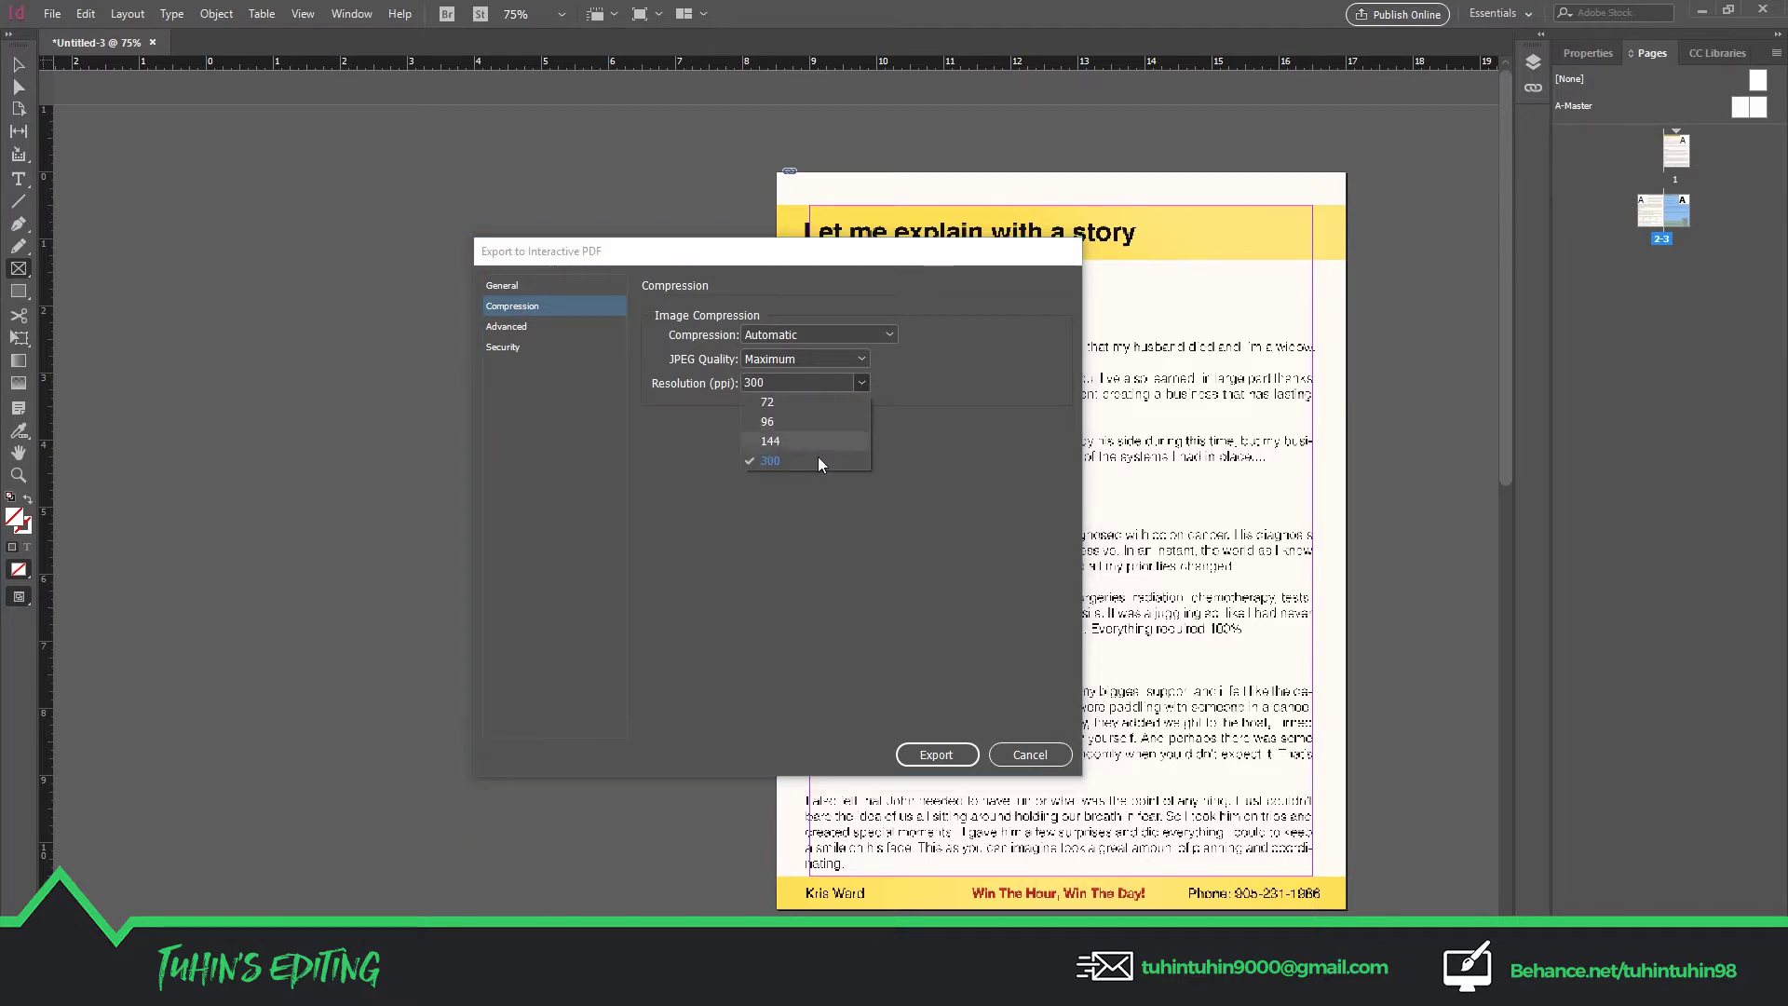
click(840, 561)
click(860, 359)
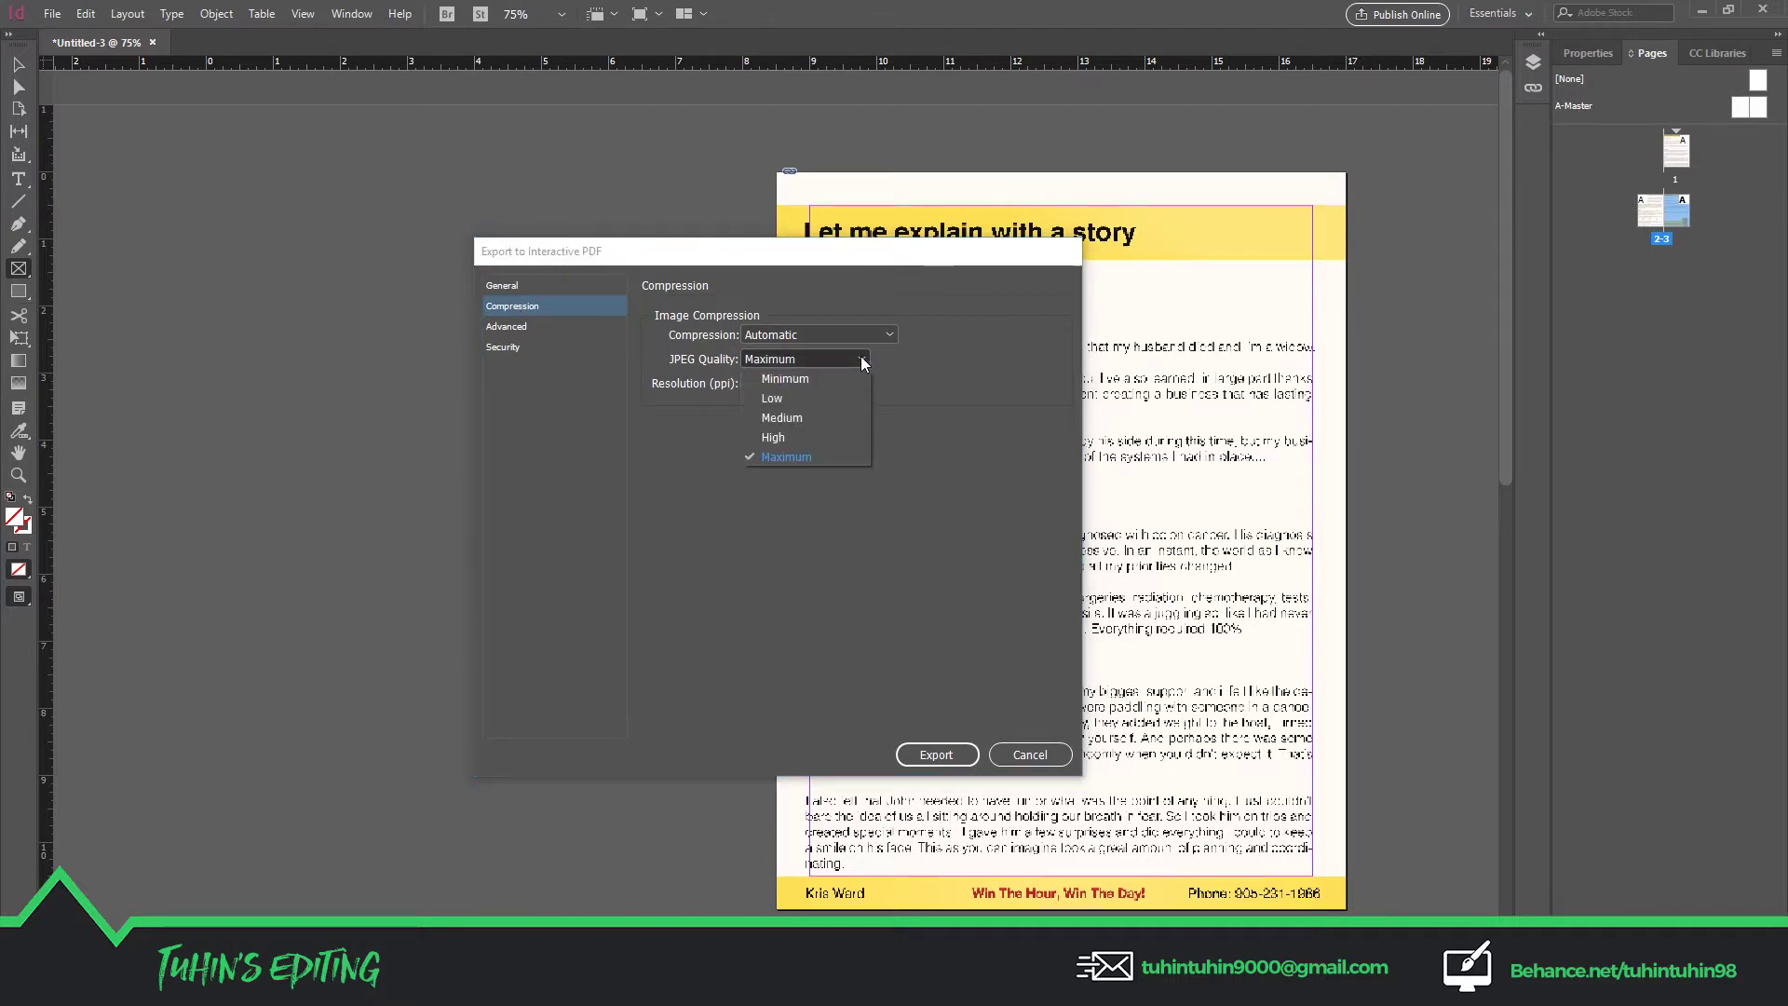
click(811, 460)
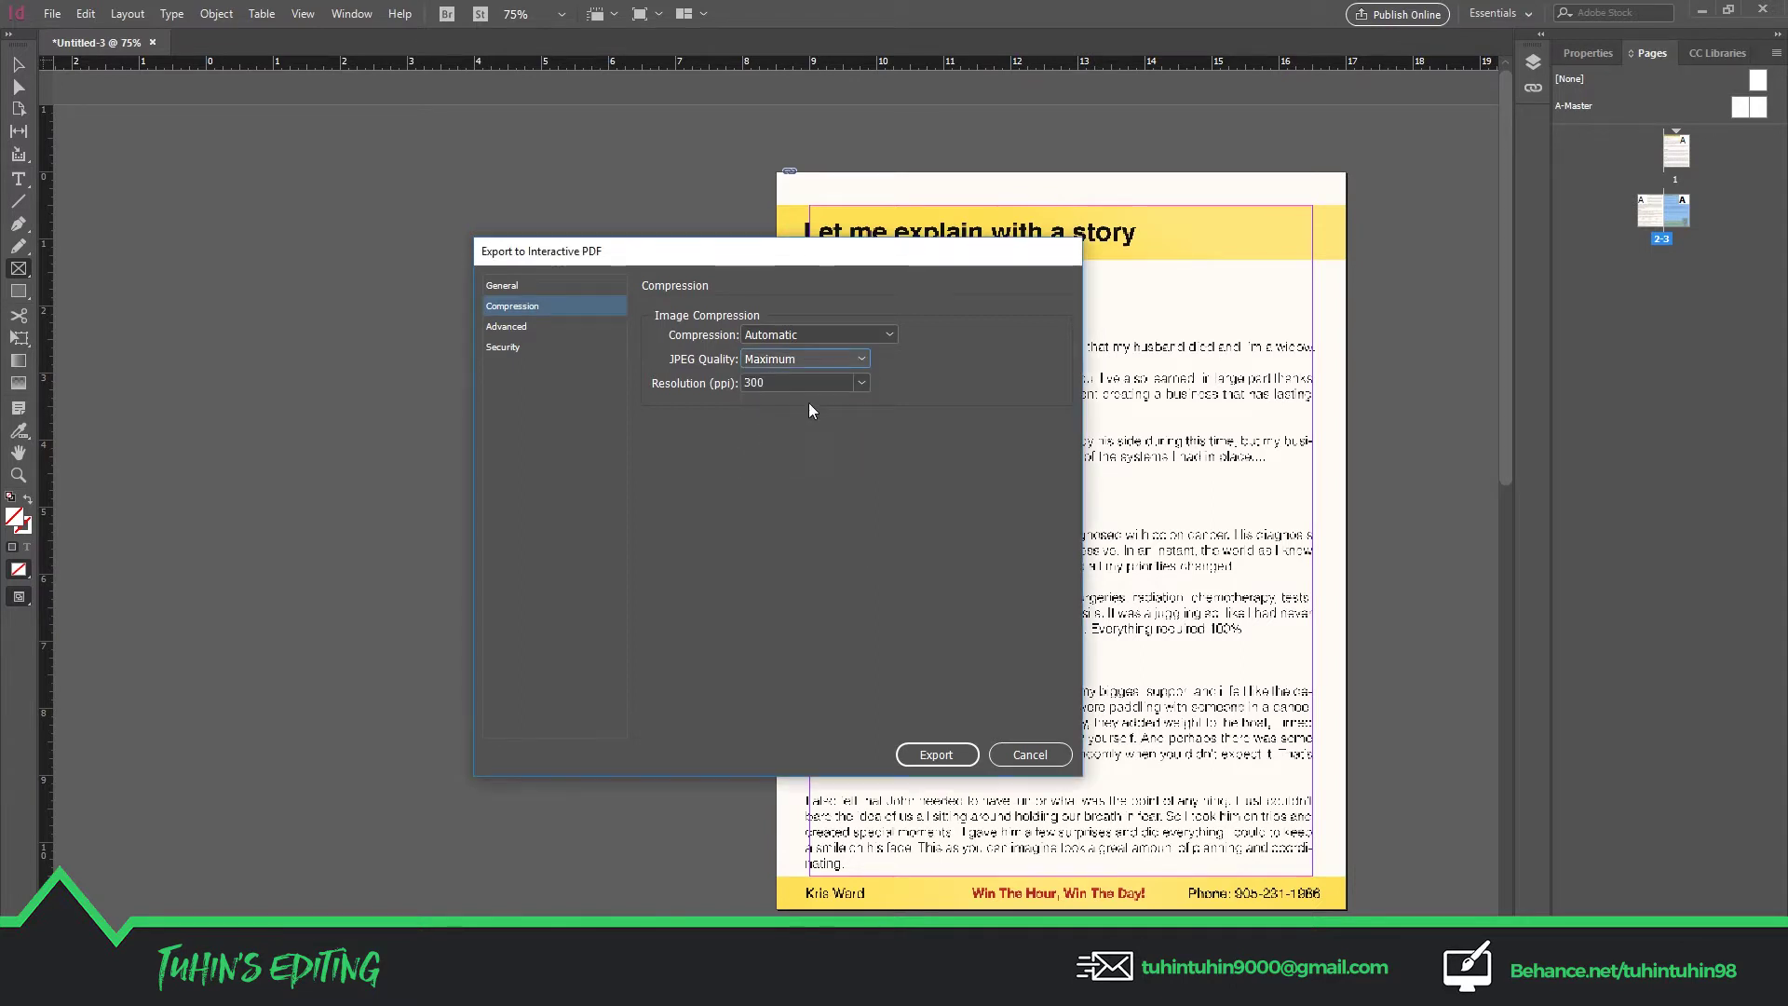
click(936, 754)
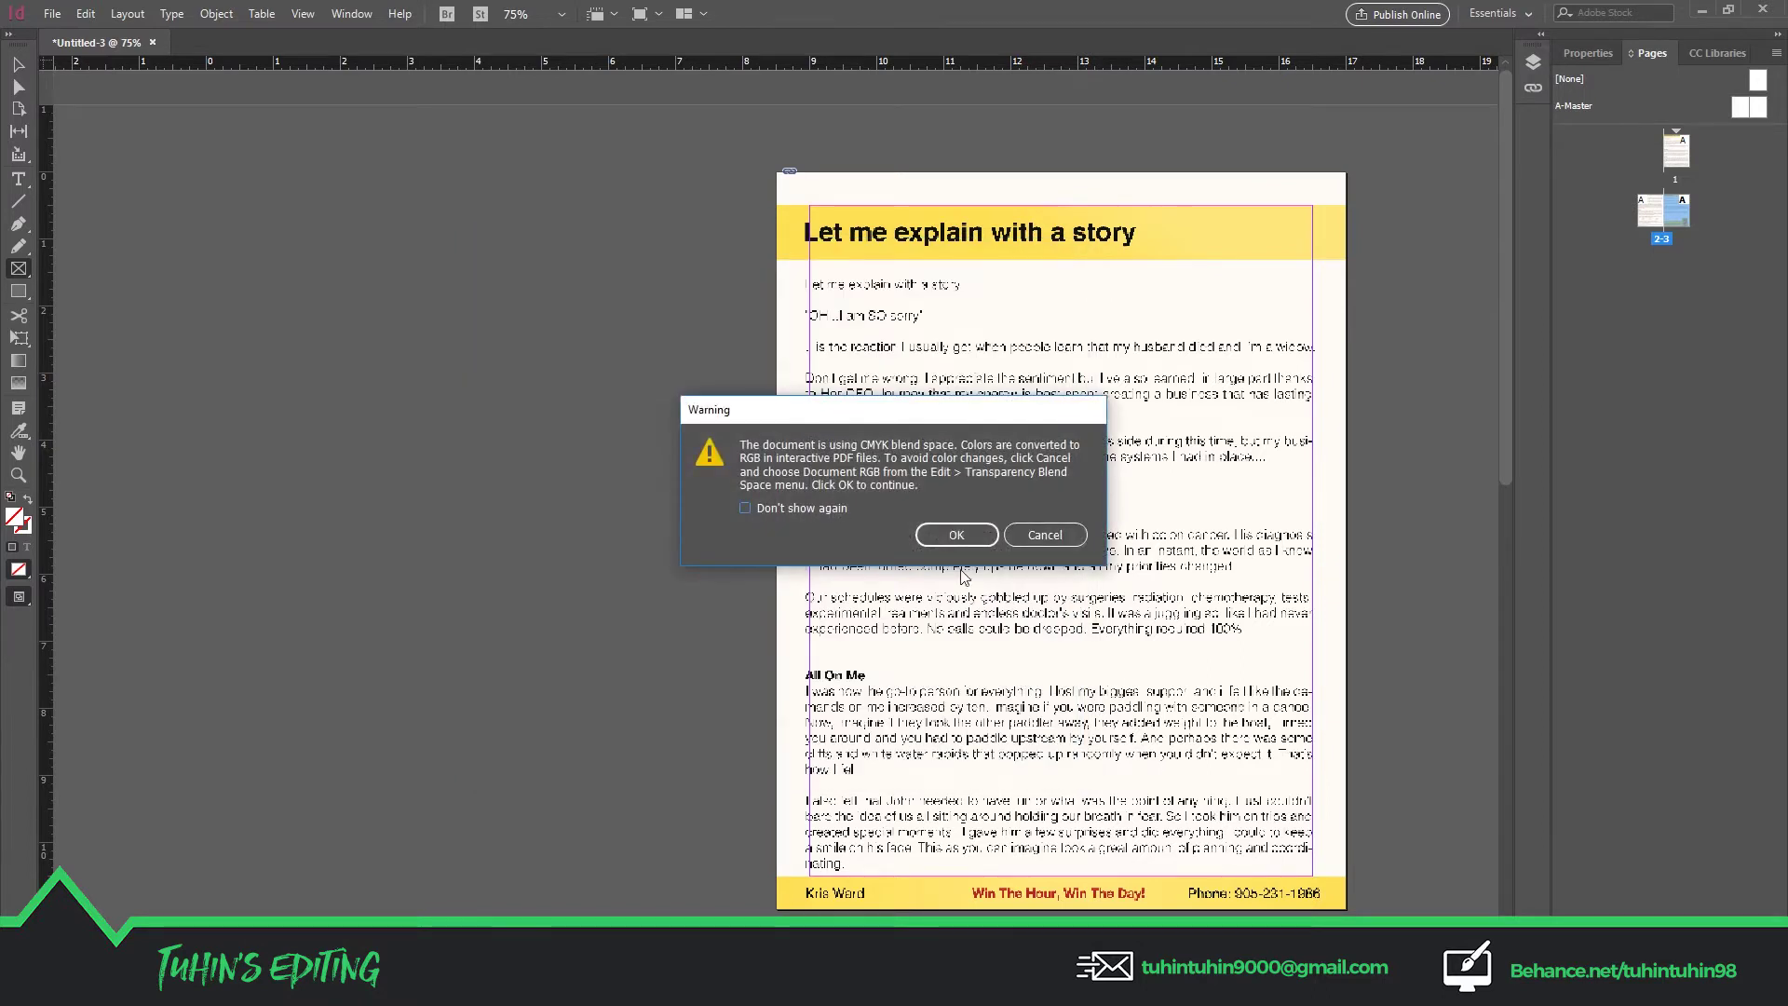
click(956, 536)
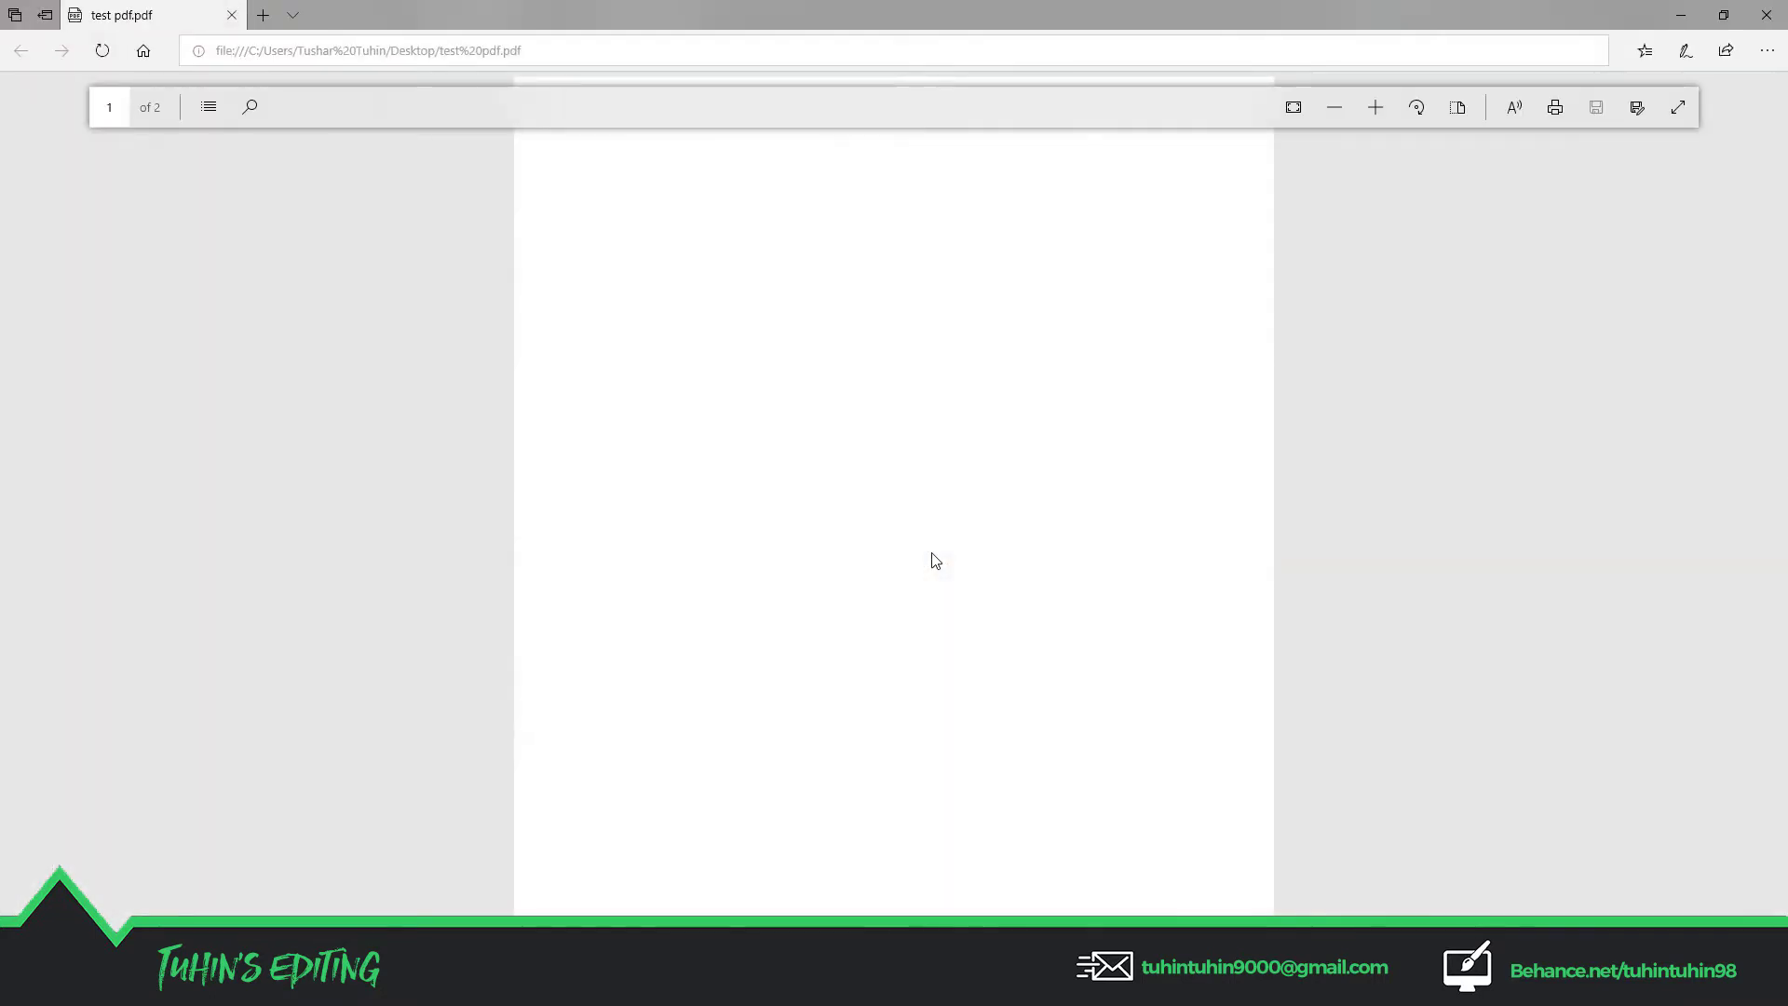
Scroll through both pages of test pdf.pdf in Edge, then close the browser window
scroll(936, 560, down, 10)
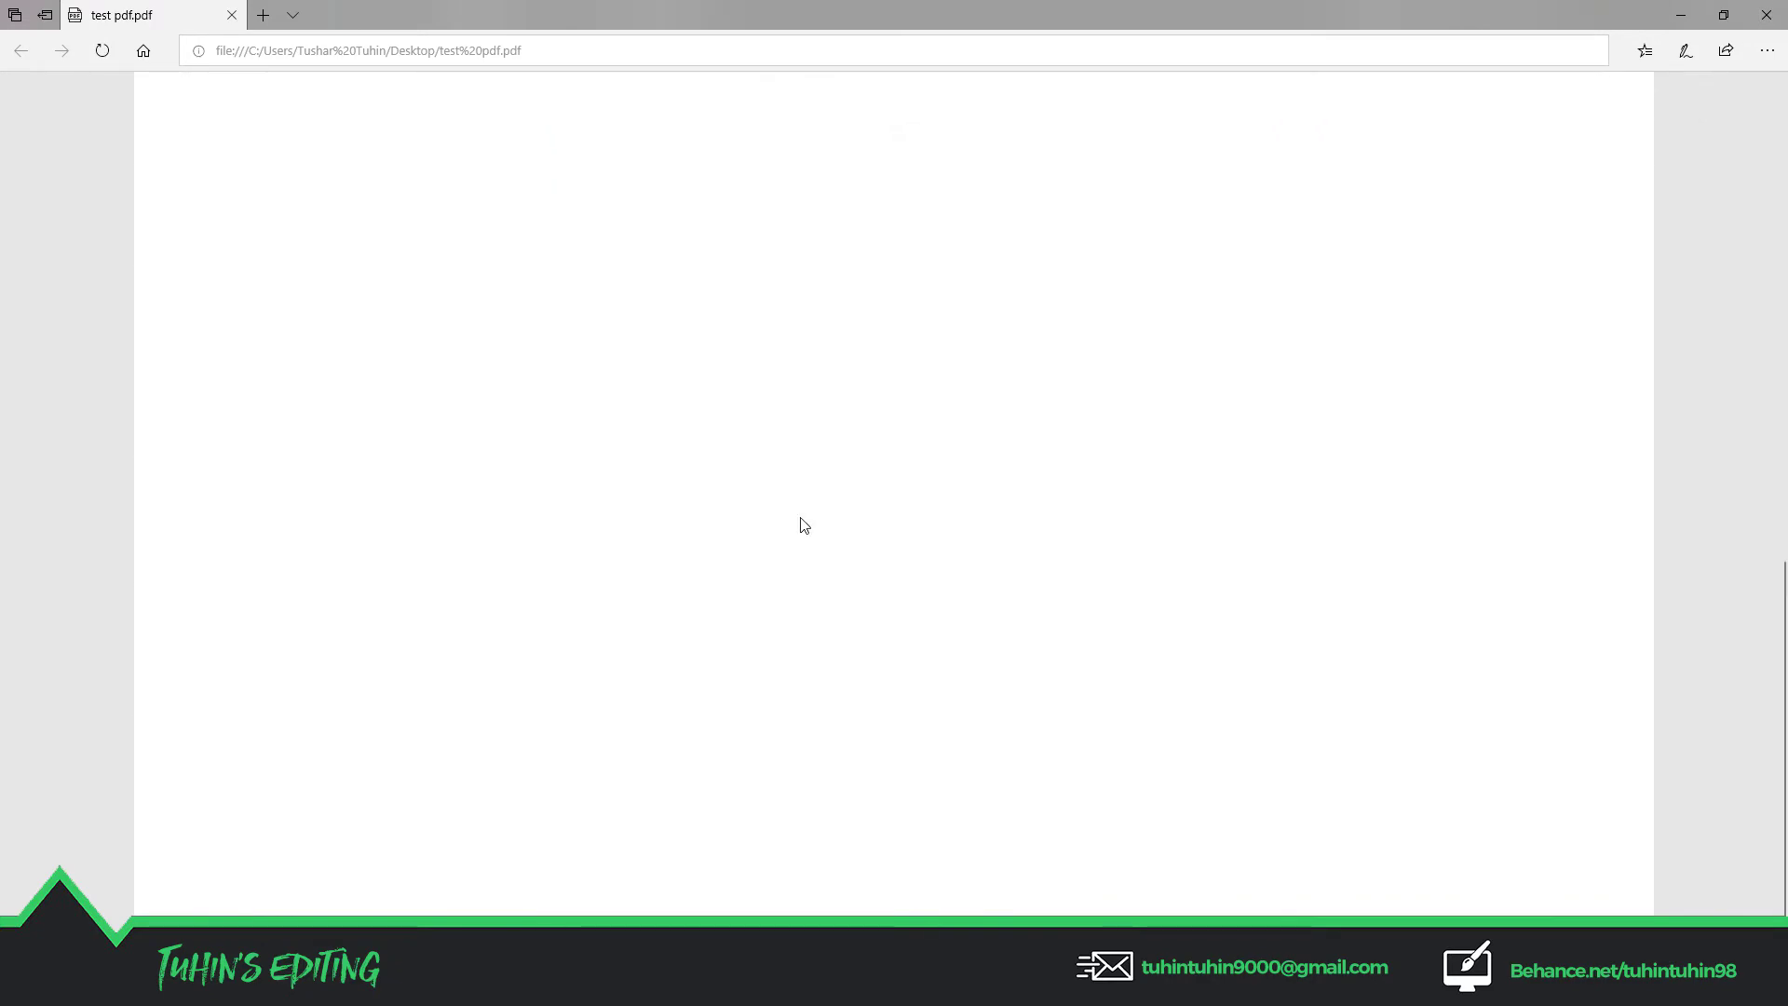
scroll(805, 527, up, 10)
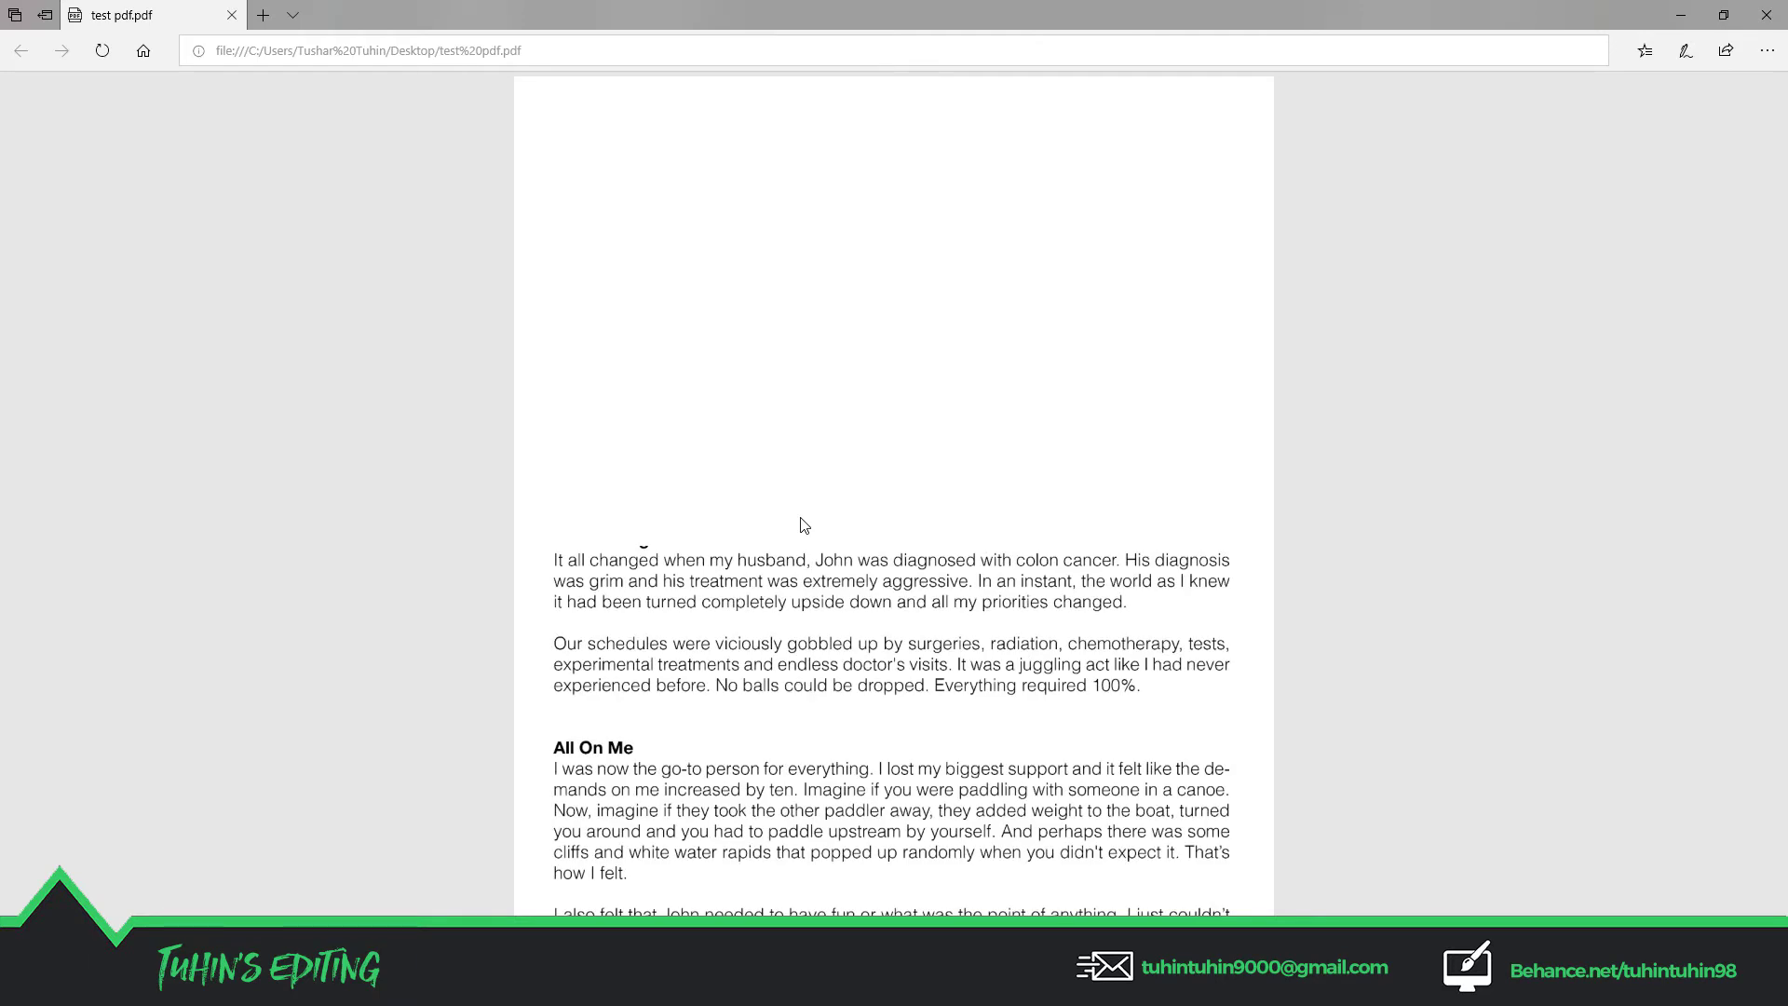
scroll(804, 526, down, 10)
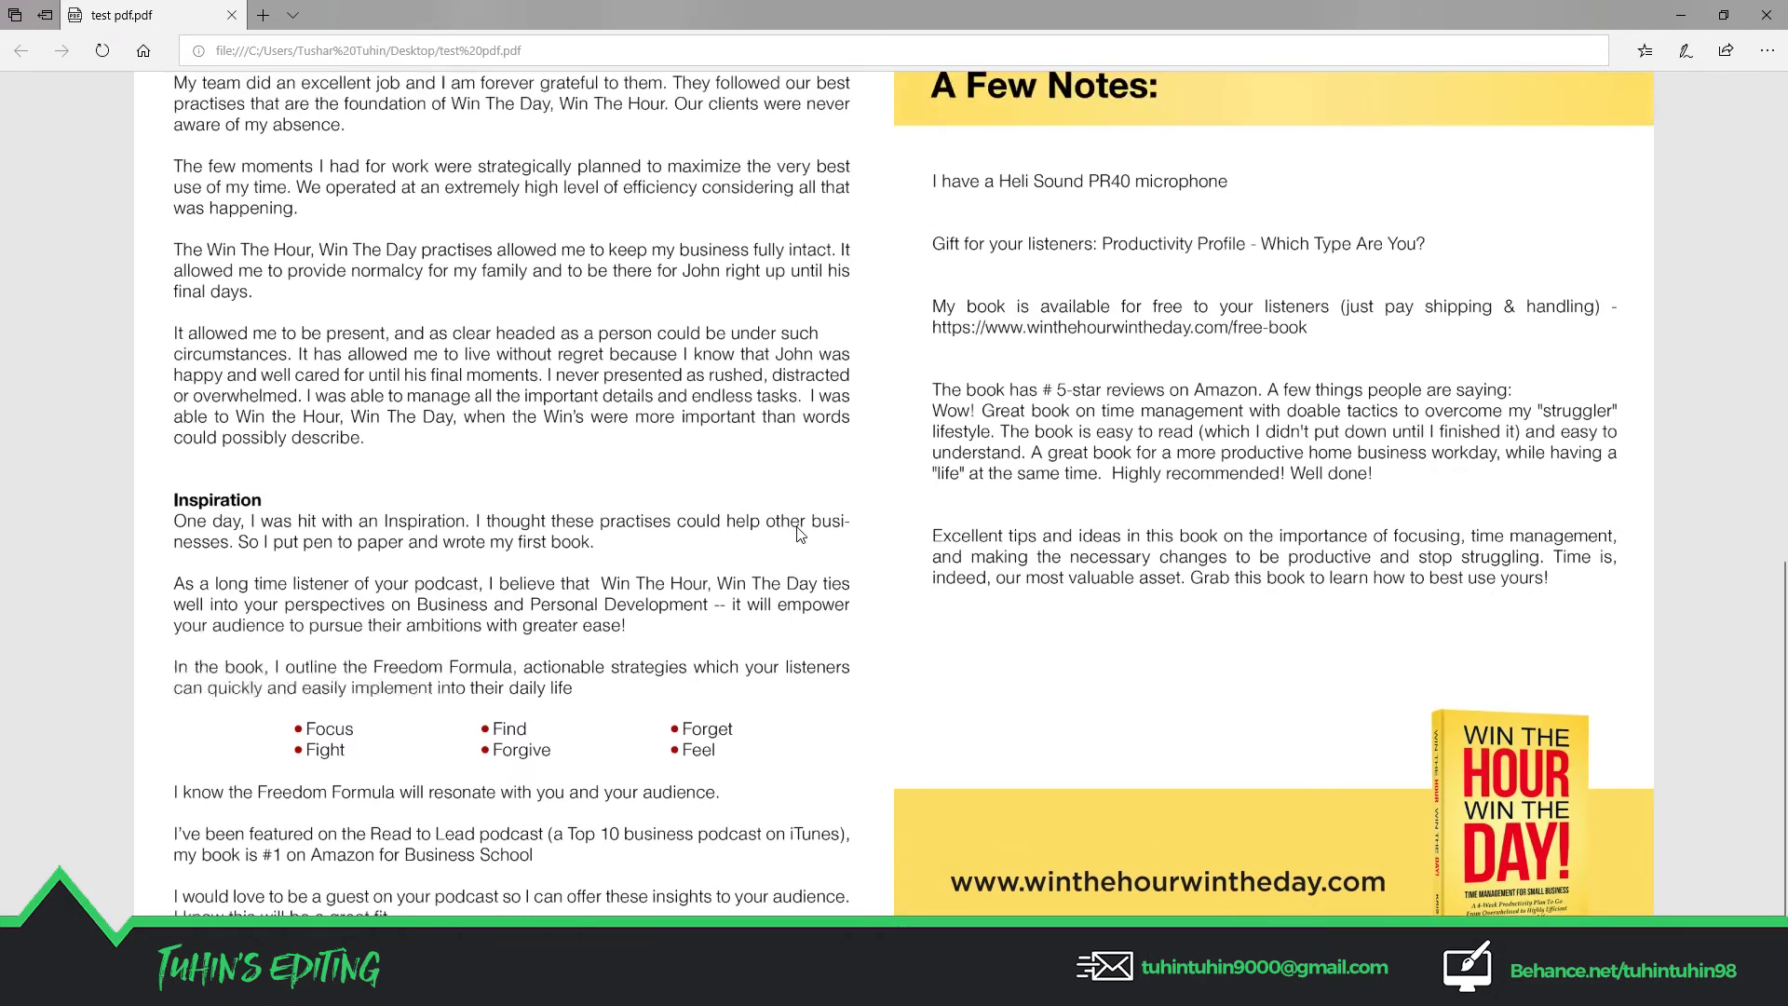
scroll(799, 533, up, 10)
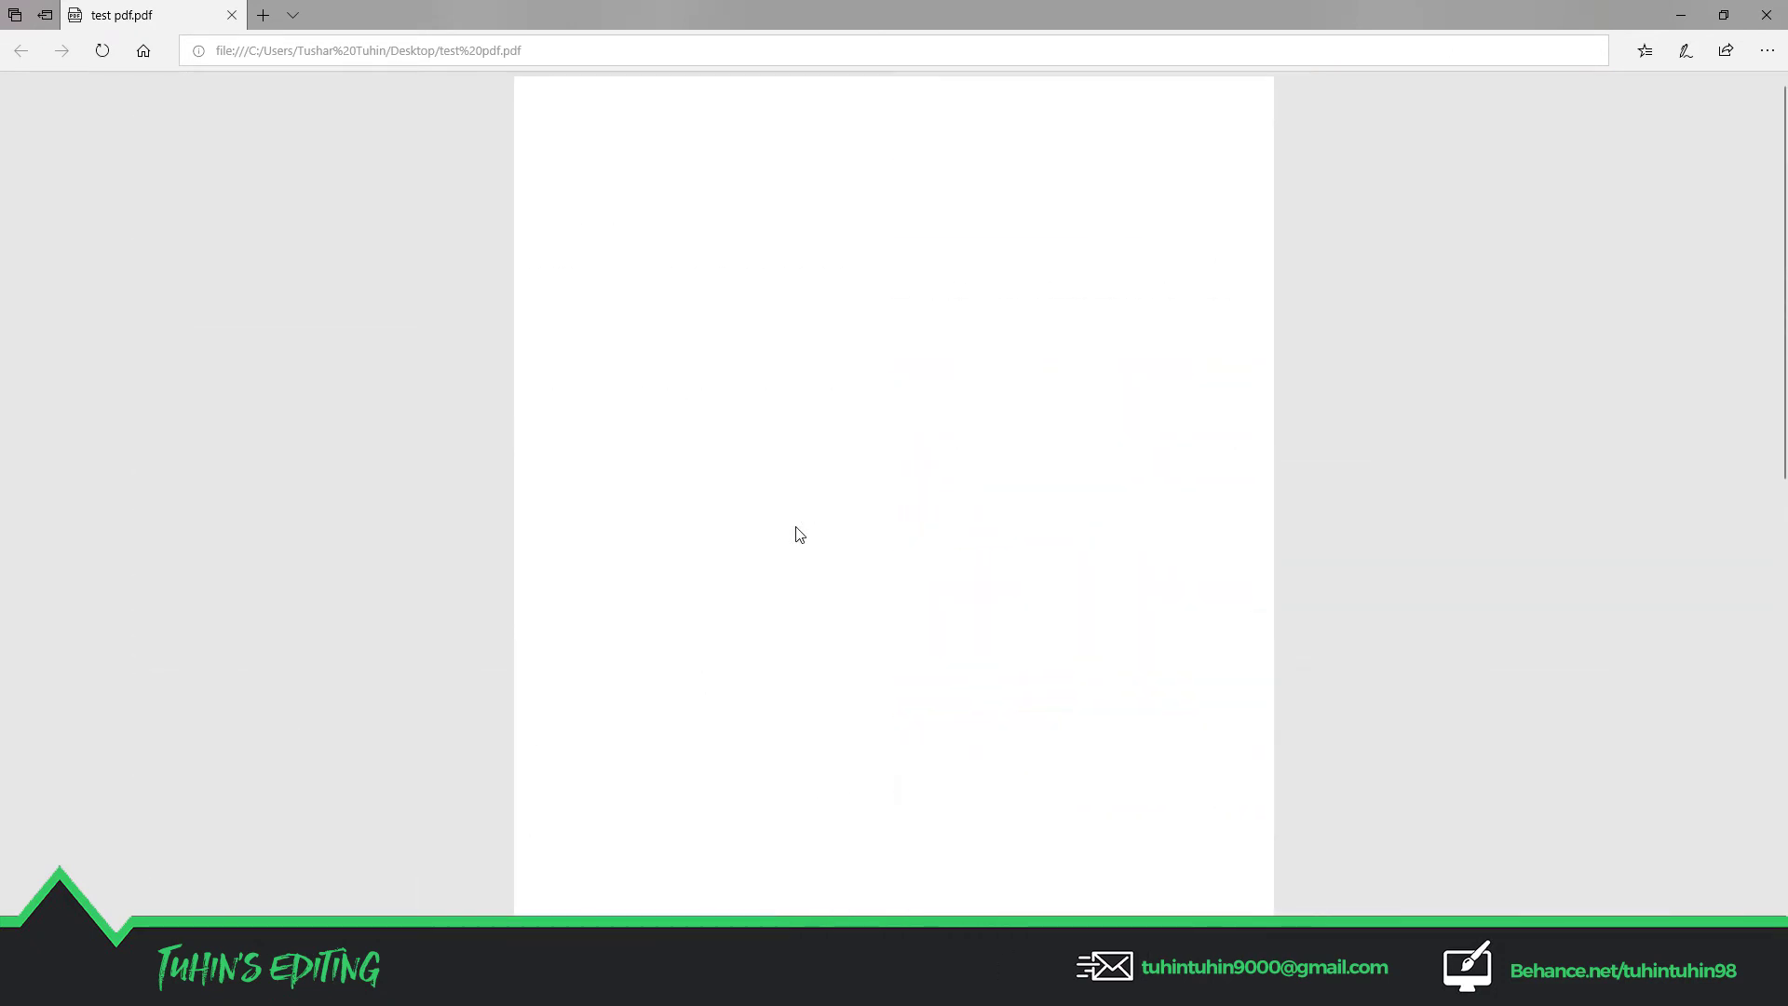
scroll(799, 533, down, 10)
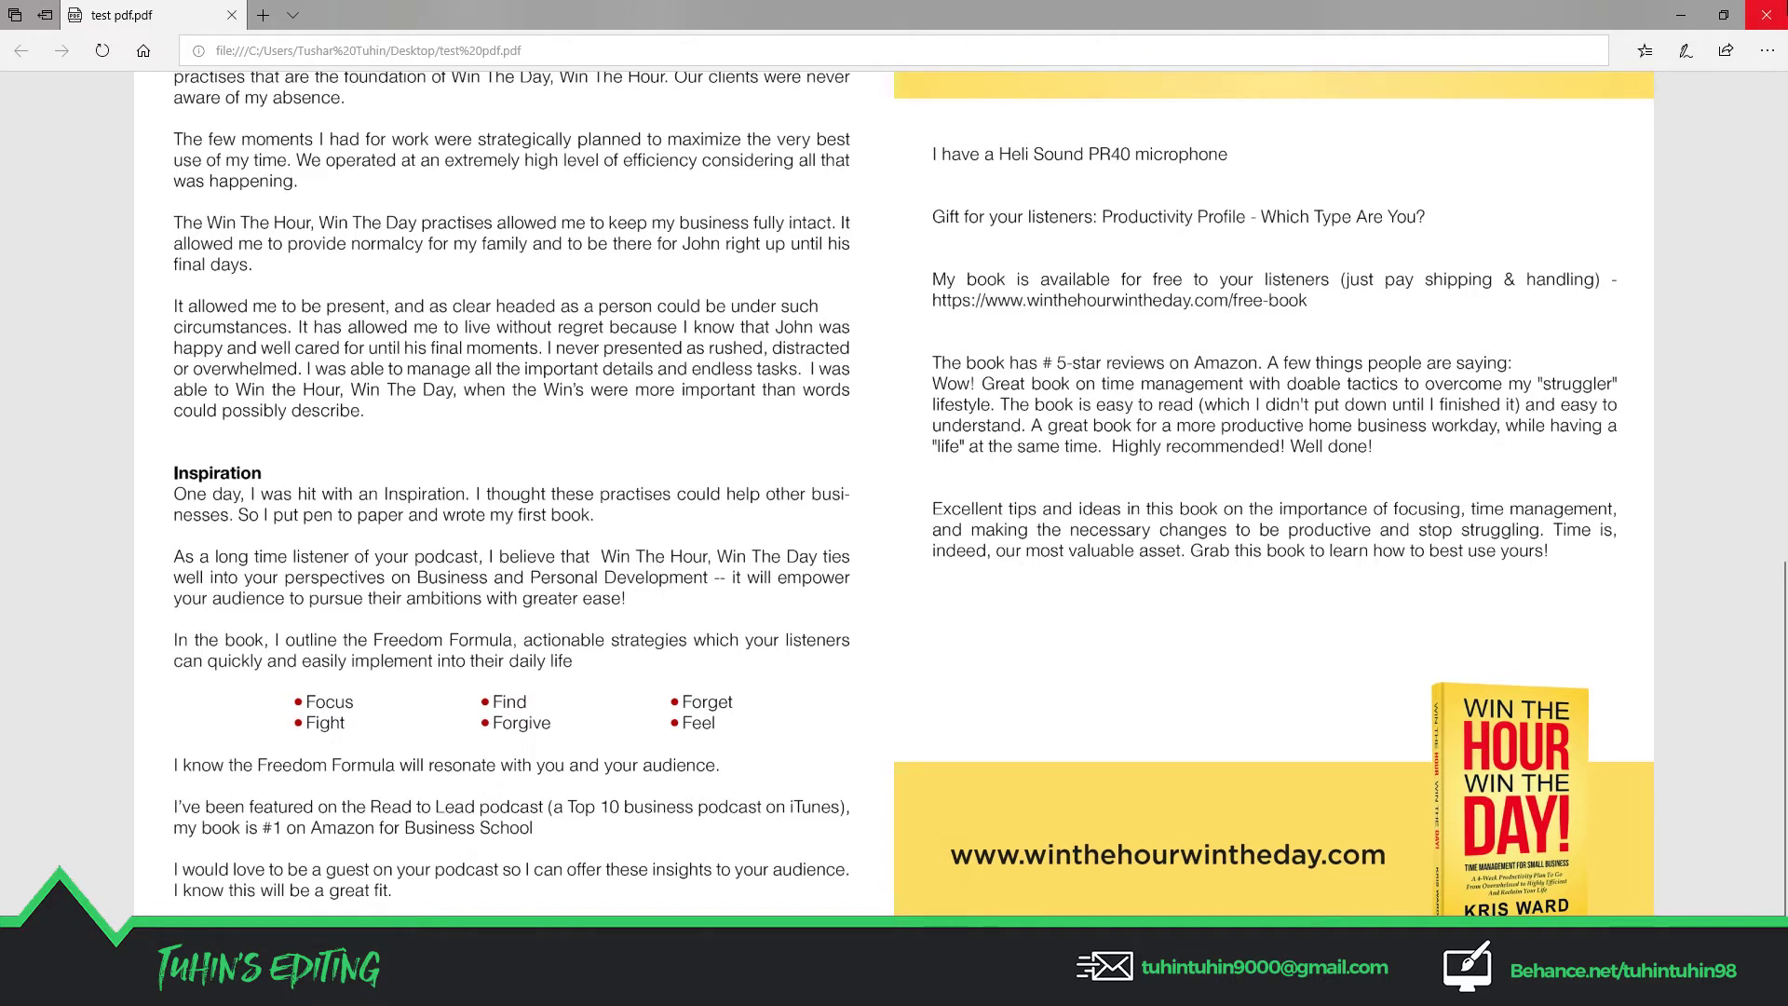
click(1767, 15)
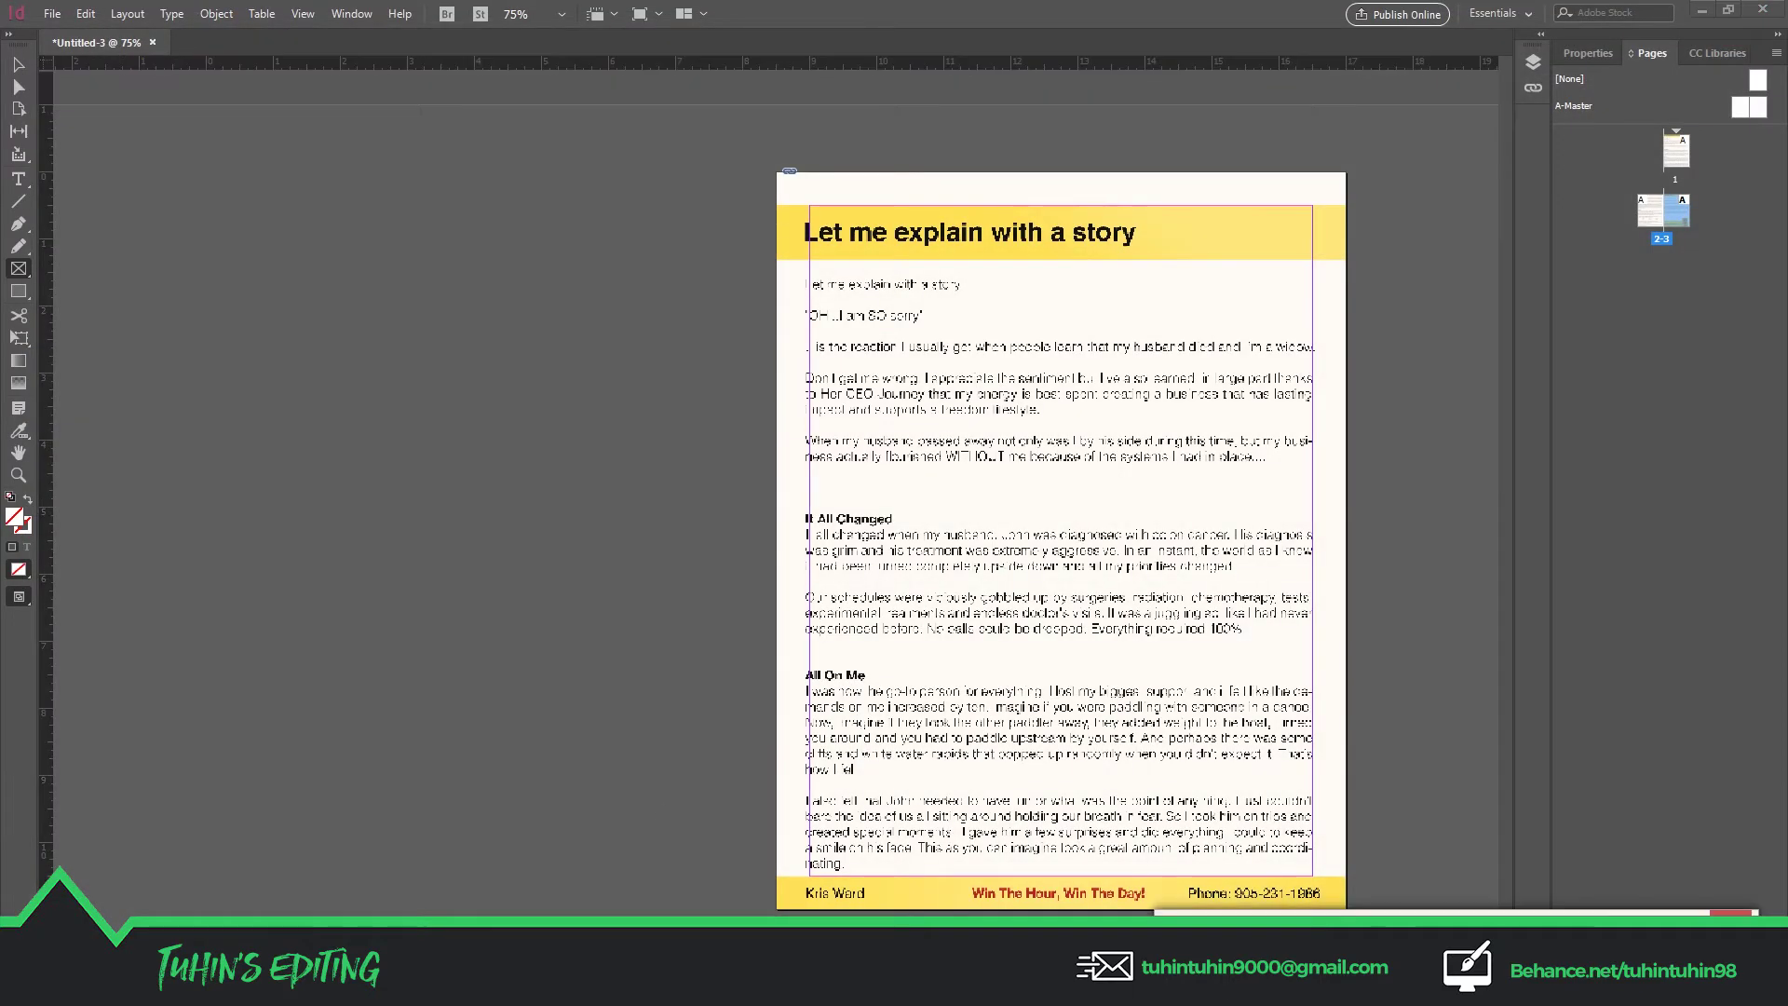